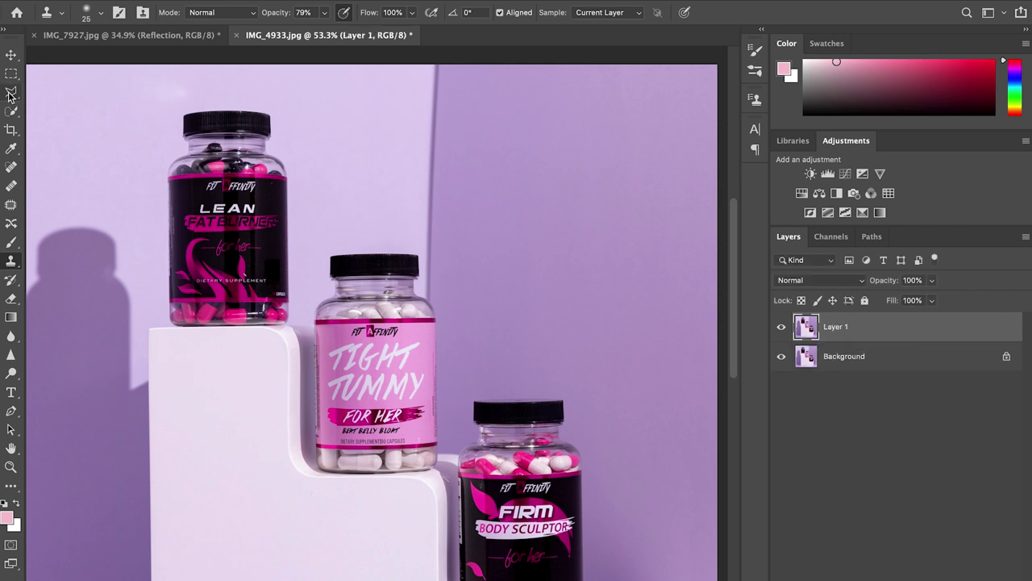
Step: Choose the Polygonal Lasso with L and zoom in on the wall seam above the Tight Tummy jar
{"action": "key", "text": "l"}
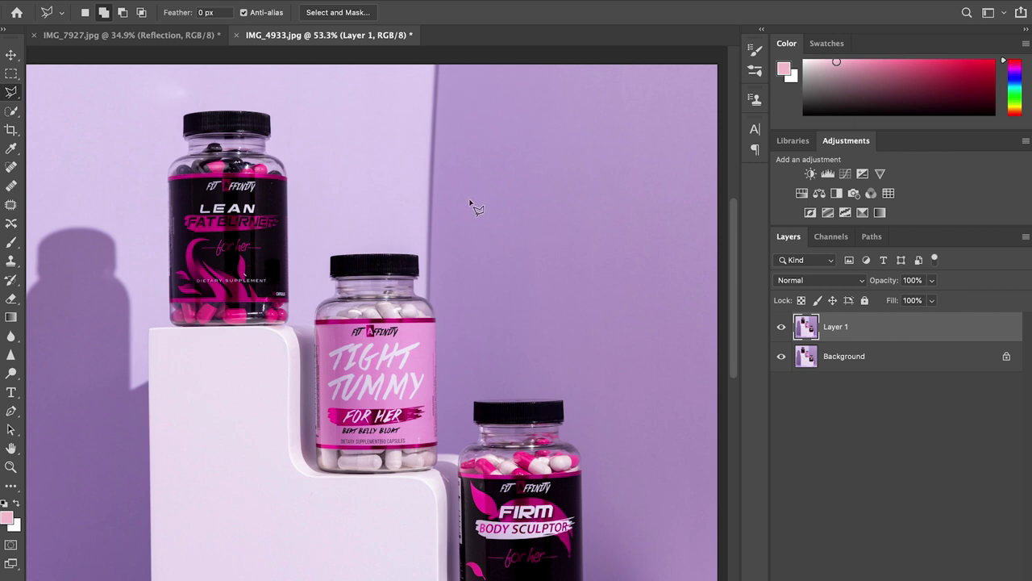
{"action": "scroll", "coordinate": [448, 251], "scroll_direction": "up", "scroll_amount": 5}
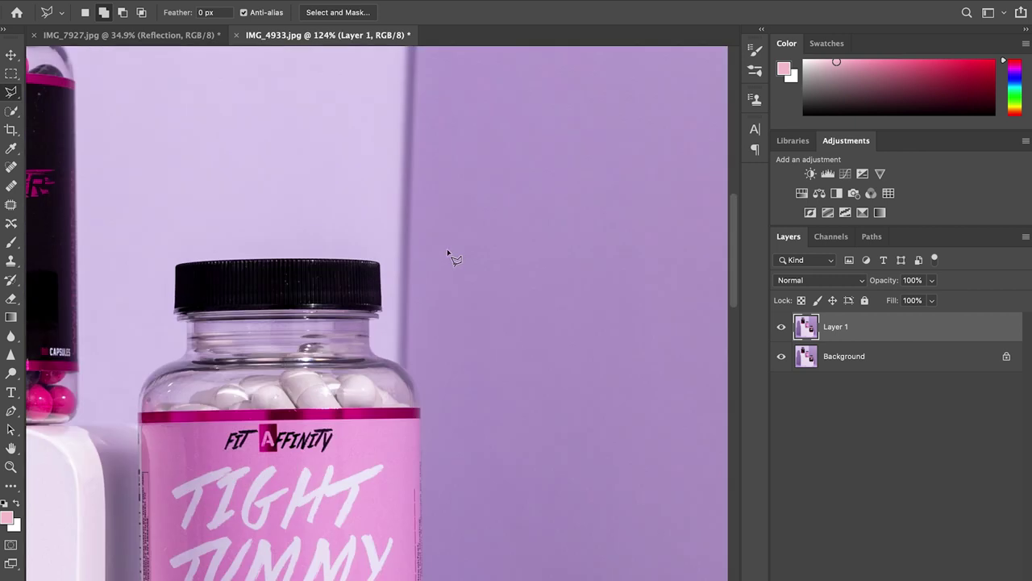
Step: Start a selection at the jar's shoulder, then bring up the untouched IMG_7927.jpg pink bottle photo
{"action": "left_click", "coordinate": [408, 371]}
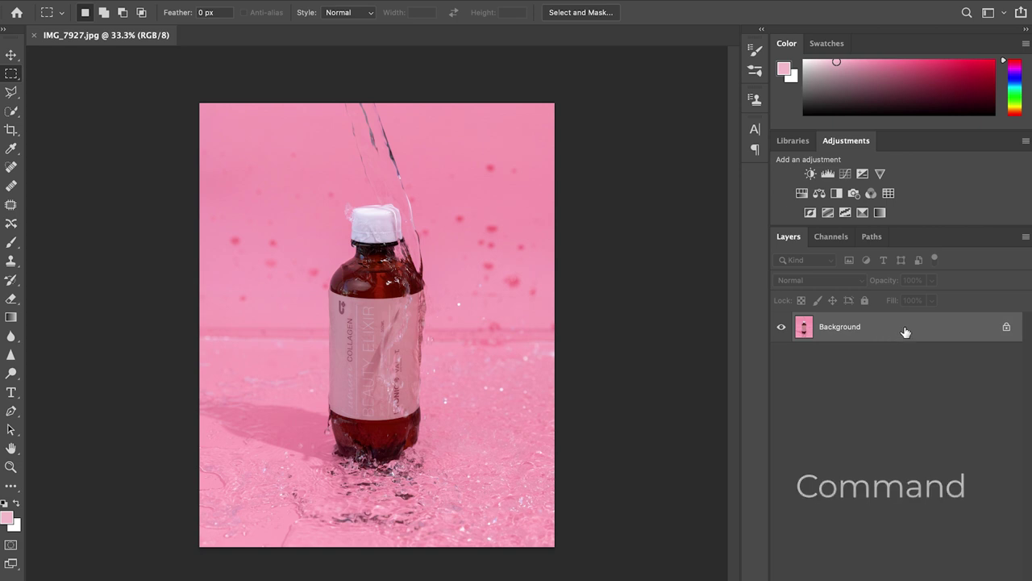
Step: Duplicate the photo to Layer 1 and set up an enlarged Spot Healing Brush on it
{"action": "key", "text": "super+j"}
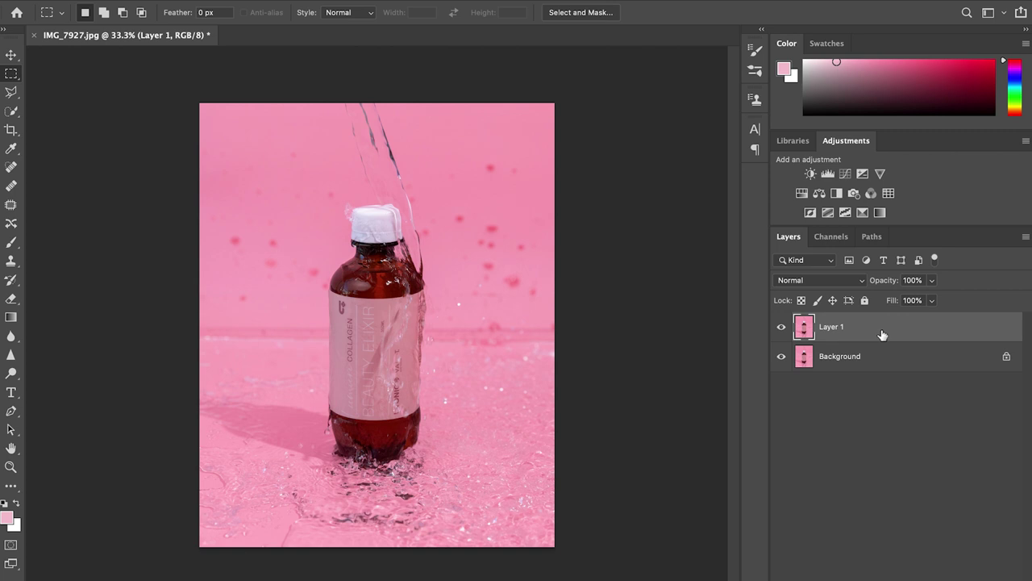
{"action": "key", "text": "j"}
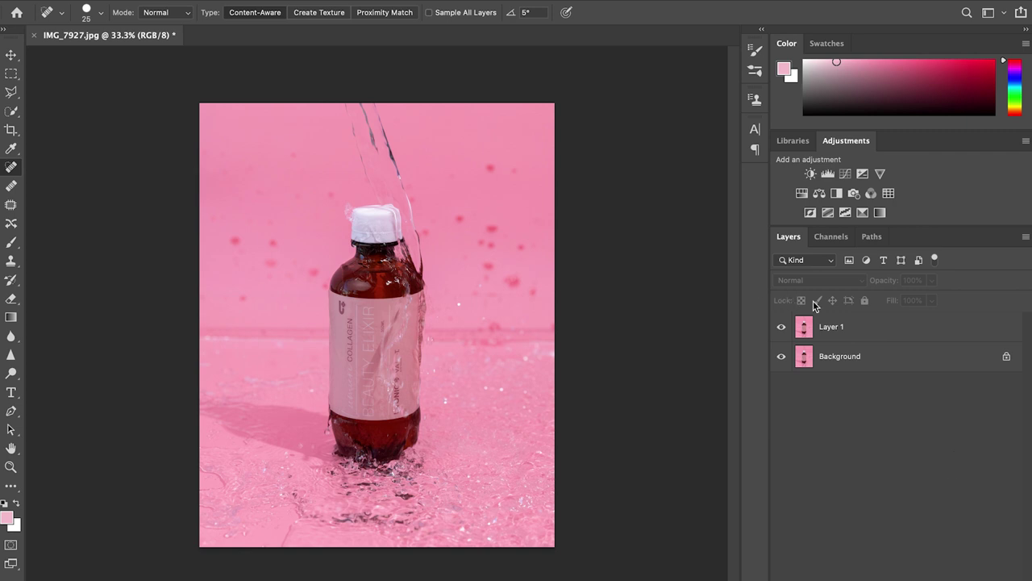
{"action": "left_click", "coordinate": [862, 329]}
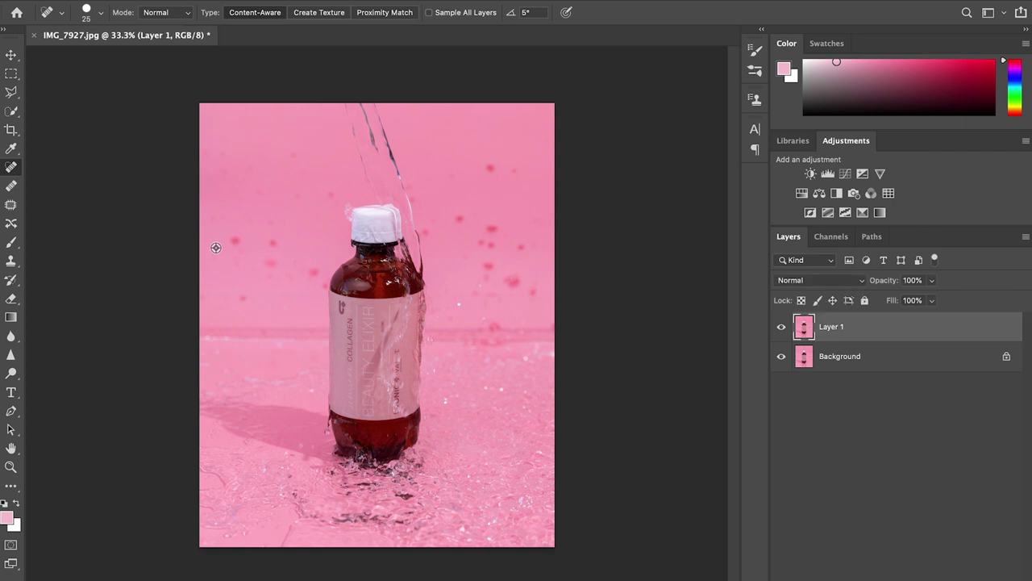
{"action": "scroll", "coordinate": [214, 245], "scroll_direction": "up", "scroll_amount": 5}
{"action": "key", "text": "]"}
{"action": "key", "text": "]"}
{"action": "key", "text": "]"}
{"action": "key", "text": "]"}
{"action": "key", "text": "]"}
{"action": "key", "text": "]"}
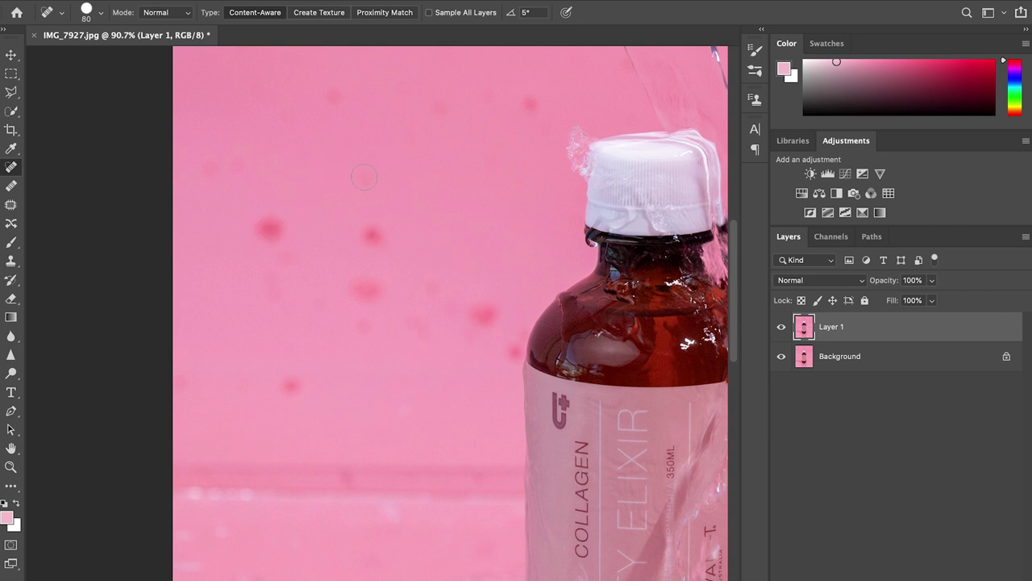
Step: Heal the pink splash spots and blemish cluster on the upper wall left of the bottle
{"action": "left_click", "coordinate": [201, 171]}
{"action": "left_click", "coordinate": [334, 97]}
{"action": "left_click", "coordinate": [437, 106]}
{"action": "left_click", "coordinate": [532, 106]}
{"action": "left_click", "coordinate": [366, 237]}
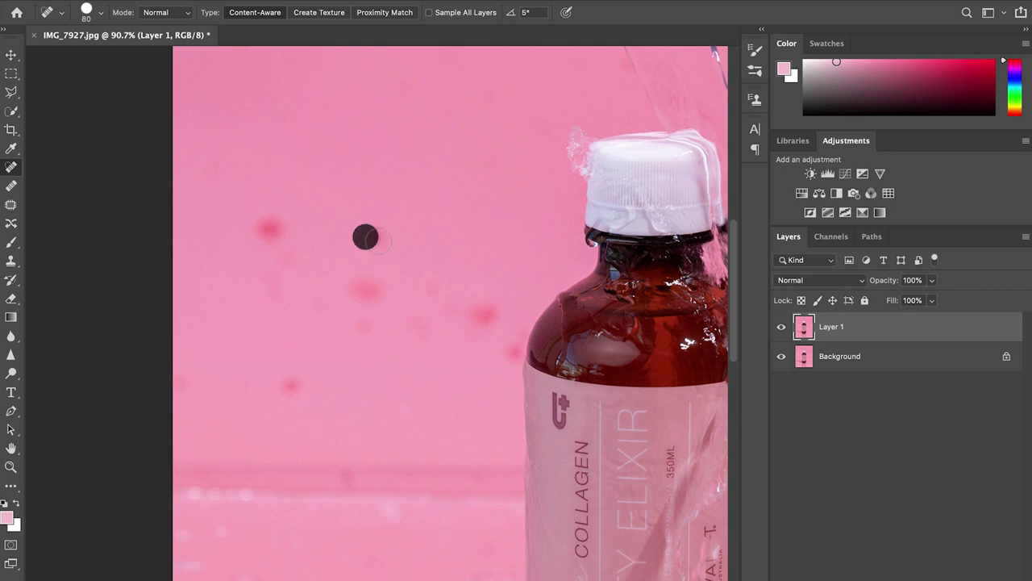
{"action": "left_click", "coordinate": [371, 224]}
{"action": "left_click", "coordinate": [267, 223]}
{"action": "left_click", "coordinate": [274, 237]}
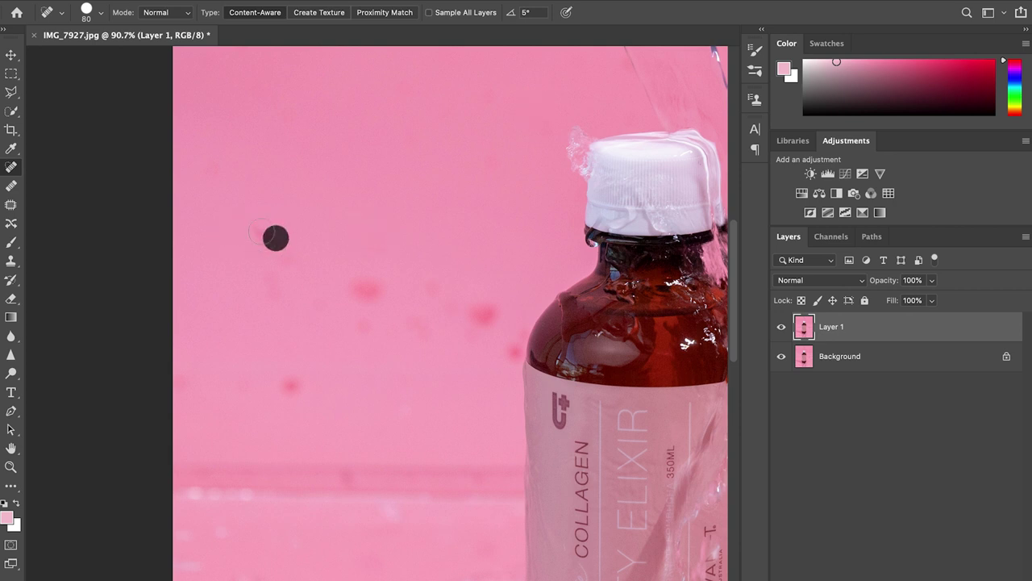
{"action": "left_click", "coordinate": [253, 226]}
{"action": "left_click", "coordinate": [280, 256]}
Step: Heal the remaining spots on the lower wall and right beside the bottle
{"action": "left_click", "coordinate": [275, 292]}
{"action": "left_click", "coordinate": [292, 386]}
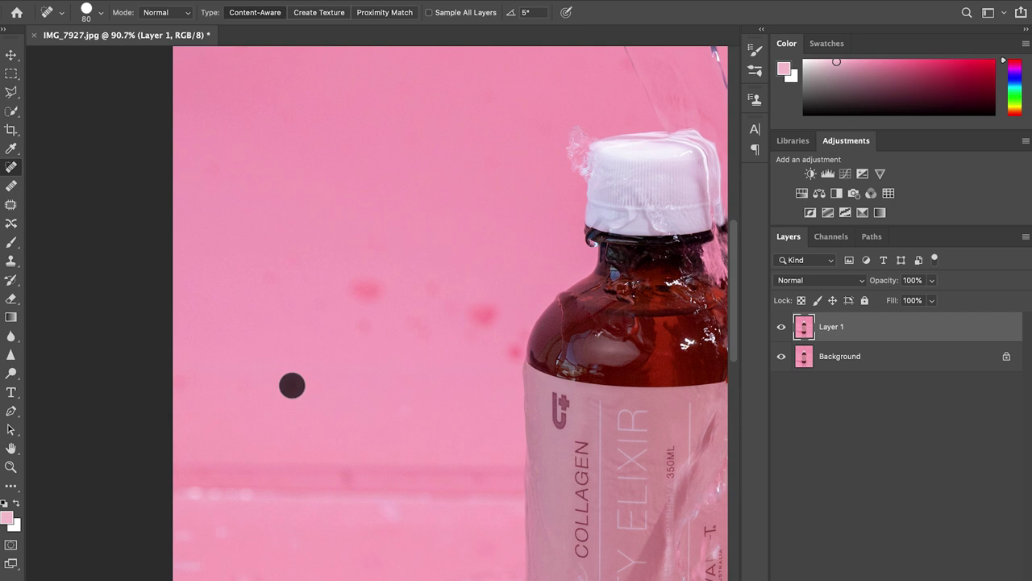
{"action": "left_click", "coordinate": [227, 384]}
{"action": "left_click_drag", "start_coordinate": [362, 284], "coordinate": [363, 325]}
{"action": "left_click", "coordinate": [405, 320]}
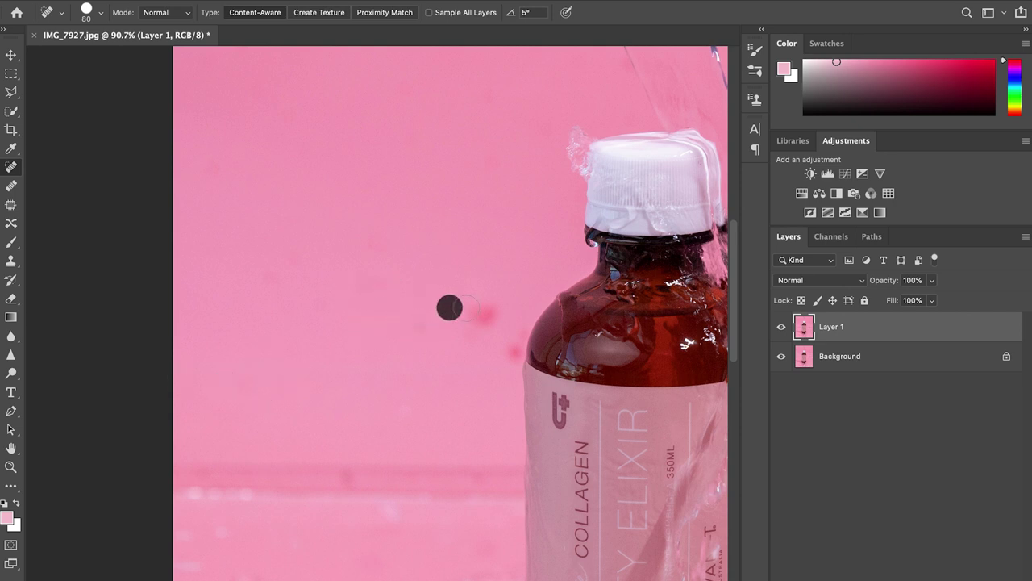
{"action": "left_click", "coordinate": [276, 278]}
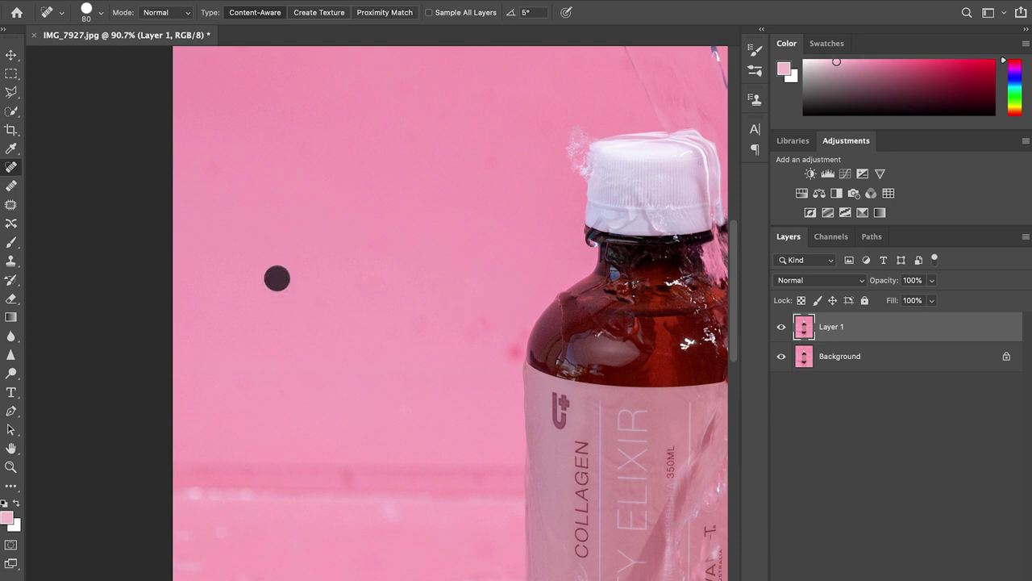
{"action": "scroll", "coordinate": [261, 338], "scroll_direction": "right", "scroll_amount": 10}
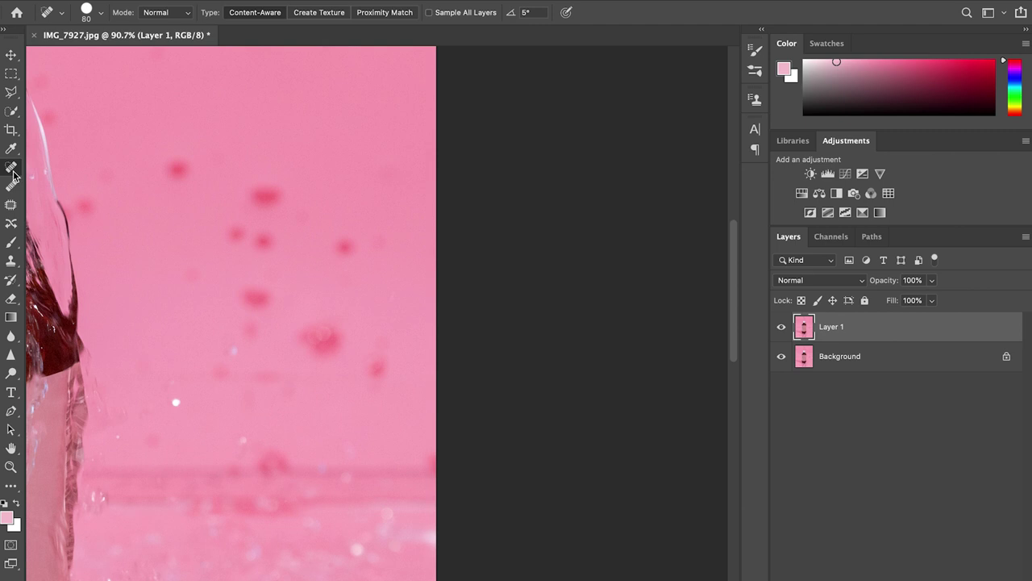
{"action": "scroll", "coordinate": [93, 170], "scroll_direction": "left", "scroll_amount": 4}
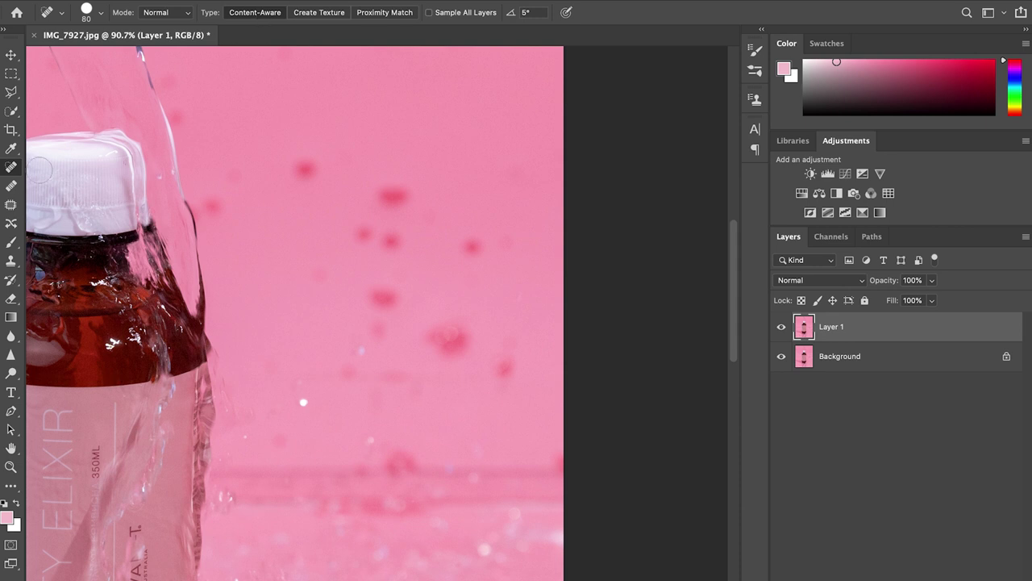
Step: Patch the red splash spots right of the bottle with clean wall texture, deselecting after each
{"action": "left_click", "coordinate": [11, 206]}
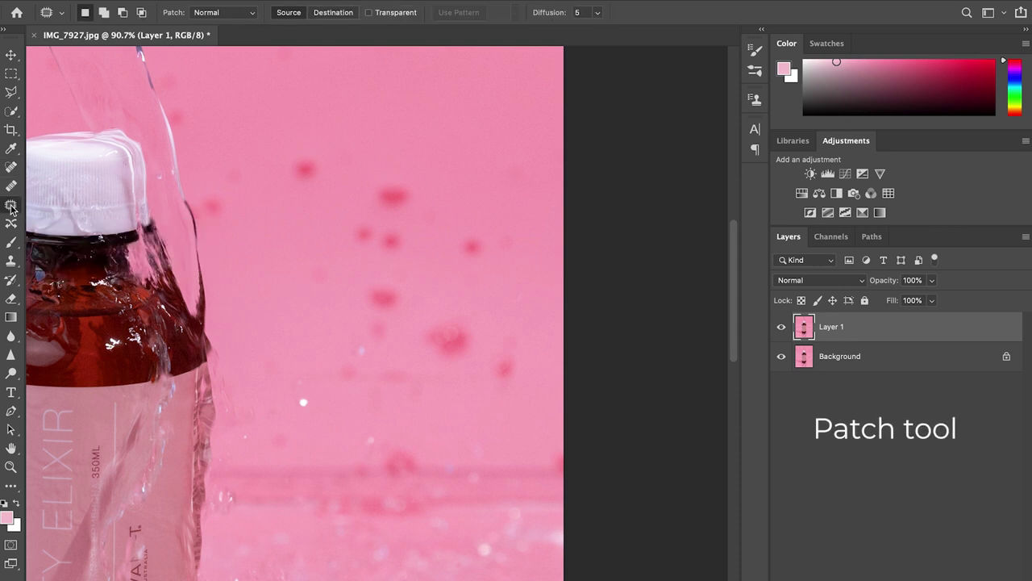
{"action": "scroll", "coordinate": [331, 156], "scroll_direction": "left", "scroll_amount": 5}
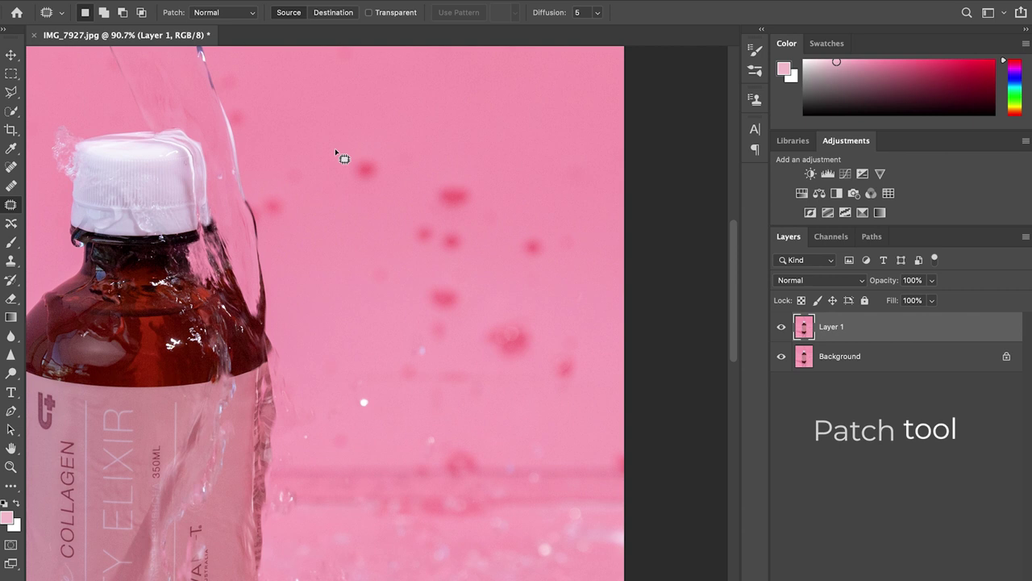
{"action": "mouse_move", "coordinate": [417, 143]}
{"action": "left_mouse_down"}
{"action": "mouse_move", "coordinate": [366, 155]}
{"action": "mouse_move", "coordinate": [377, 192]}
{"action": "mouse_move", "coordinate": [438, 179]}
{"action": "mouse_move", "coordinate": [437, 154]}
{"action": "mouse_move", "coordinate": [400, 143]}
{"action": "mouse_move", "coordinate": [440, 164]}
{"action": "mouse_move", "coordinate": [535, 137]}
{"action": "left_mouse_up"}
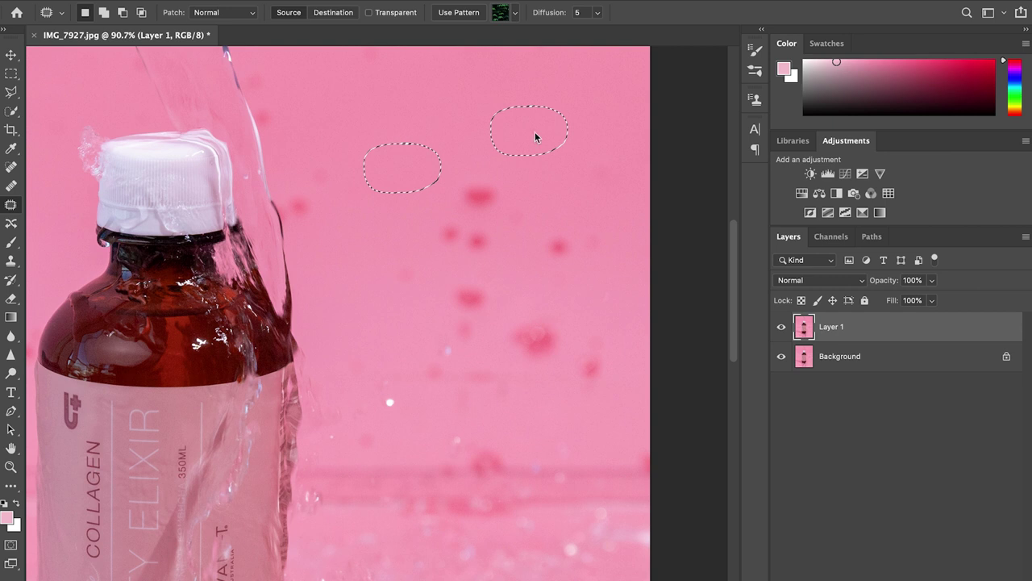
{"action": "key", "text": "super+d"}
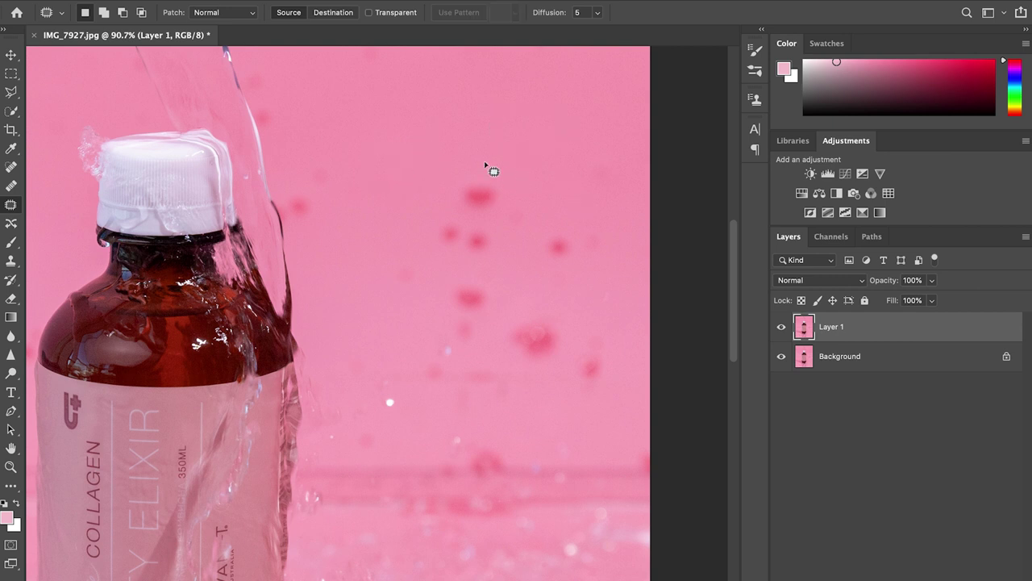
{"action": "mouse_move", "coordinate": [492, 162]}
{"action": "left_mouse_down"}
{"action": "mouse_move", "coordinate": [491, 330]}
{"action": "mouse_move", "coordinate": [505, 296]}
{"action": "mouse_move", "coordinate": [492, 162]}
{"action": "left_mouse_up"}
{"action": "mouse_move", "coordinate": [479, 217]}
{"action": "left_mouse_down"}
{"action": "mouse_move", "coordinate": [351, 141]}
{"action": "mouse_move", "coordinate": [398, 49]}
{"action": "left_mouse_up"}
{"action": "key", "text": "ctrl+d"}
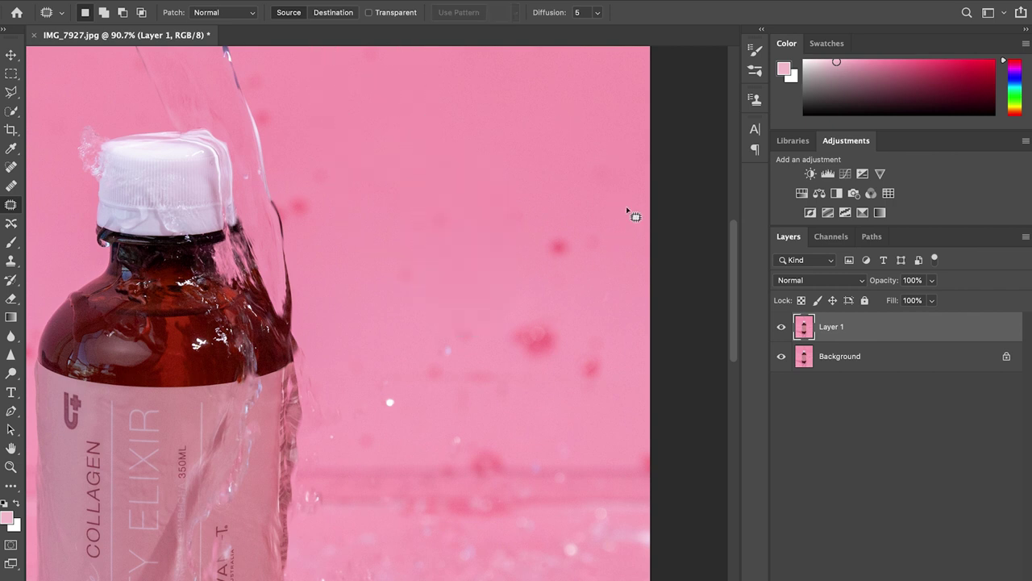
{"action": "mouse_move", "coordinate": [627, 207]}
{"action": "left_mouse_down"}
{"action": "mouse_move", "coordinate": [517, 274]}
{"action": "mouse_move", "coordinate": [576, 290]}
{"action": "left_mouse_up"}
{"action": "left_click_drag", "start_coordinate": [573, 242], "coordinate": [439, 97]}
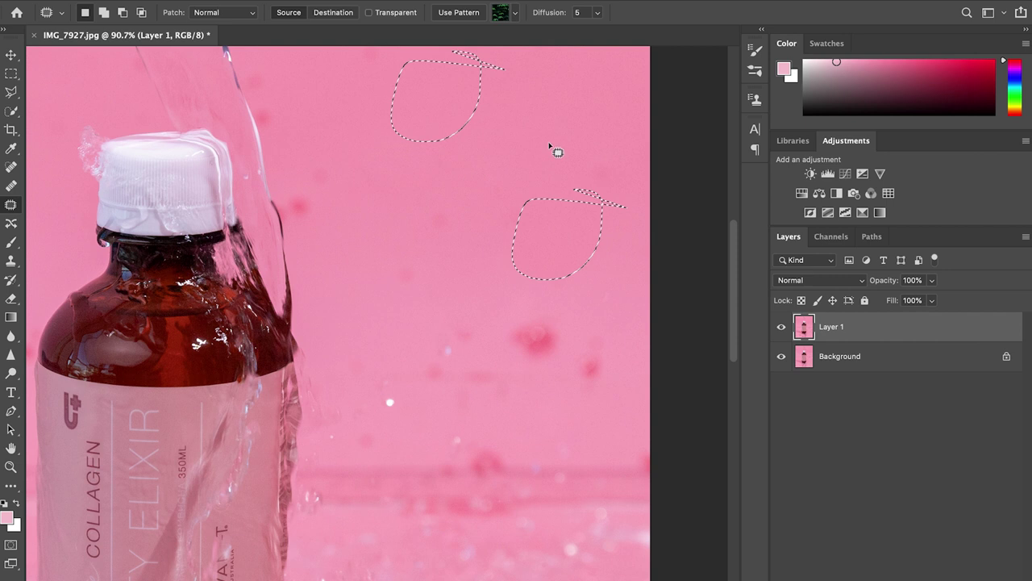
{"action": "key", "text": "ctrl+d"}
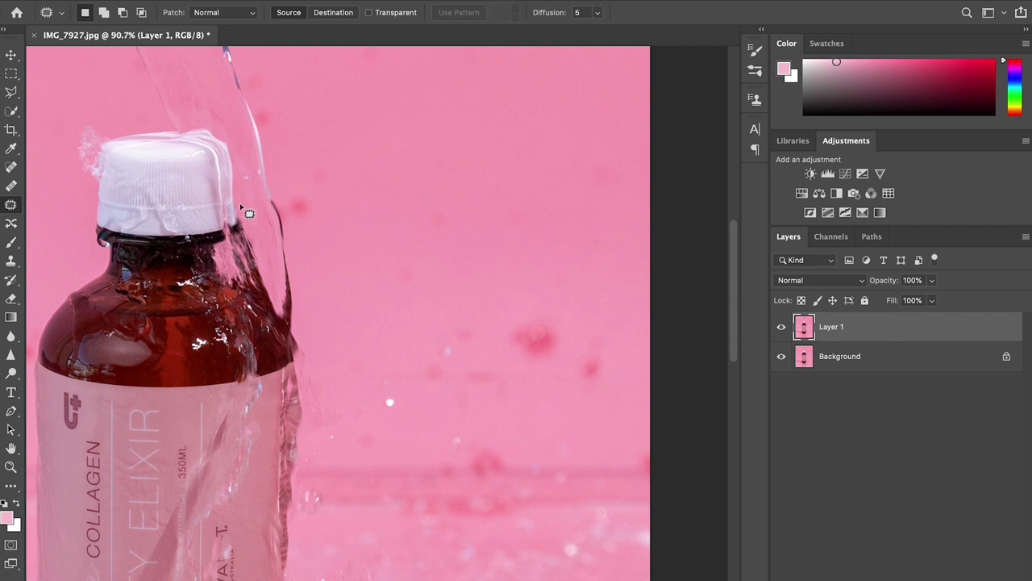
Step: Clone Stamp the dark wall spot from clean wall with a hard round brush, then undo it
{"action": "left_click", "coordinate": [10, 262]}
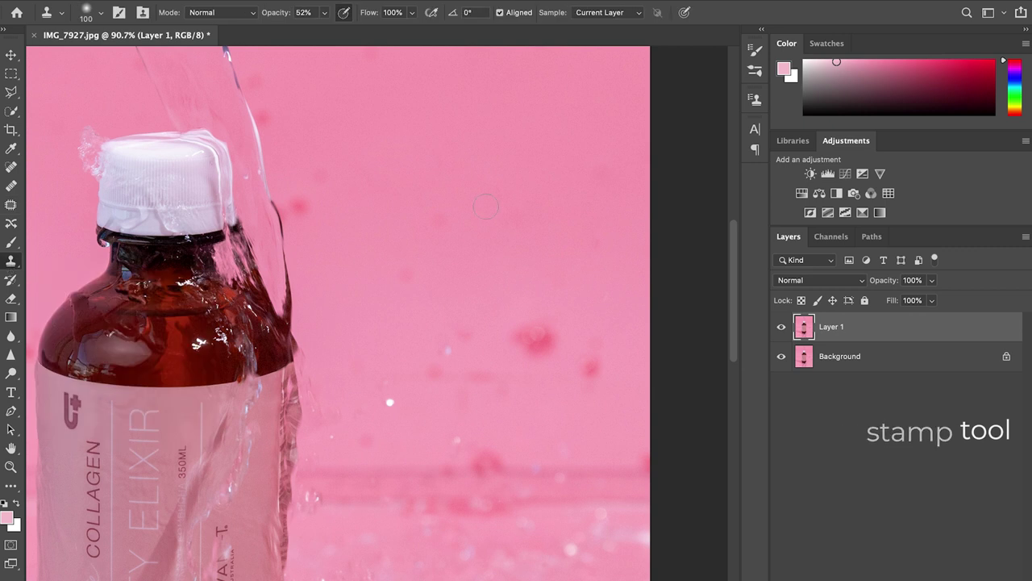
{"action": "left_click", "coordinate": [101, 15]}
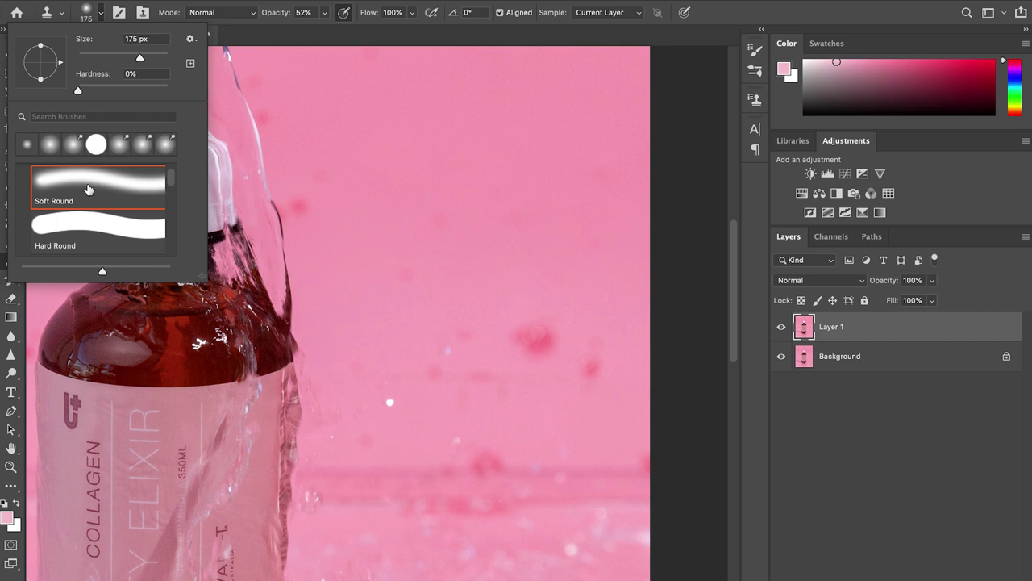
{"action": "left_click", "coordinate": [109, 231]}
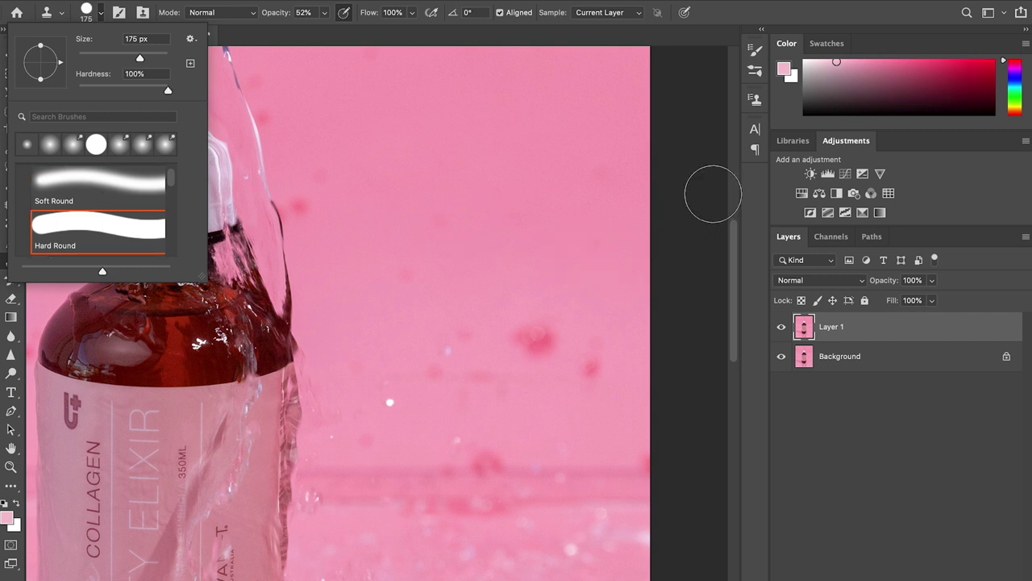
{"action": "left_click", "coordinate": [573, 266]}
{"action": "left_click", "coordinate": [642, 199]}
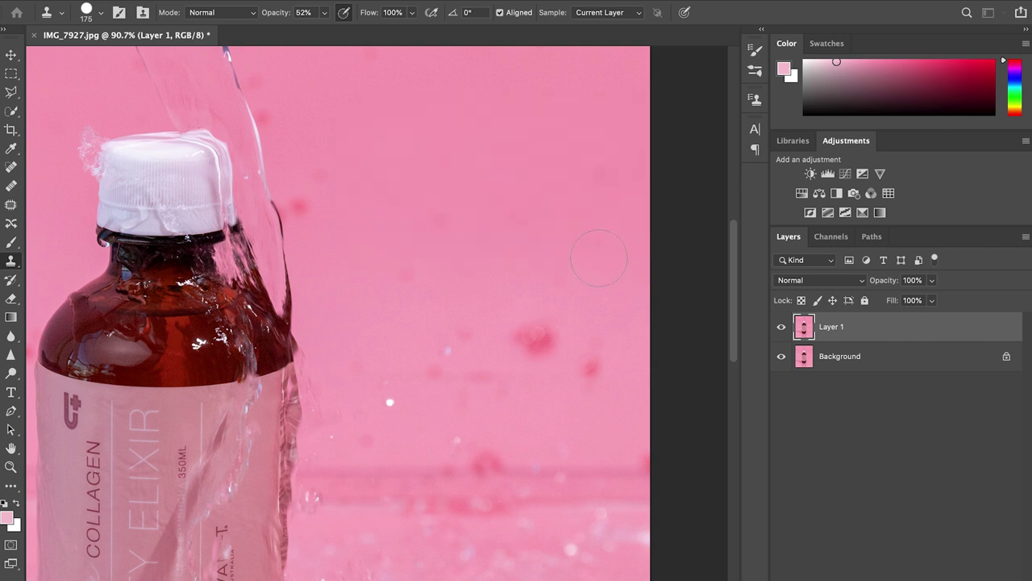
{"action": "left_click", "coordinate": [589, 261], "text": "alt"}
{"action": "left_click", "coordinate": [537, 338]}
{"action": "left_click", "coordinate": [537, 337]}
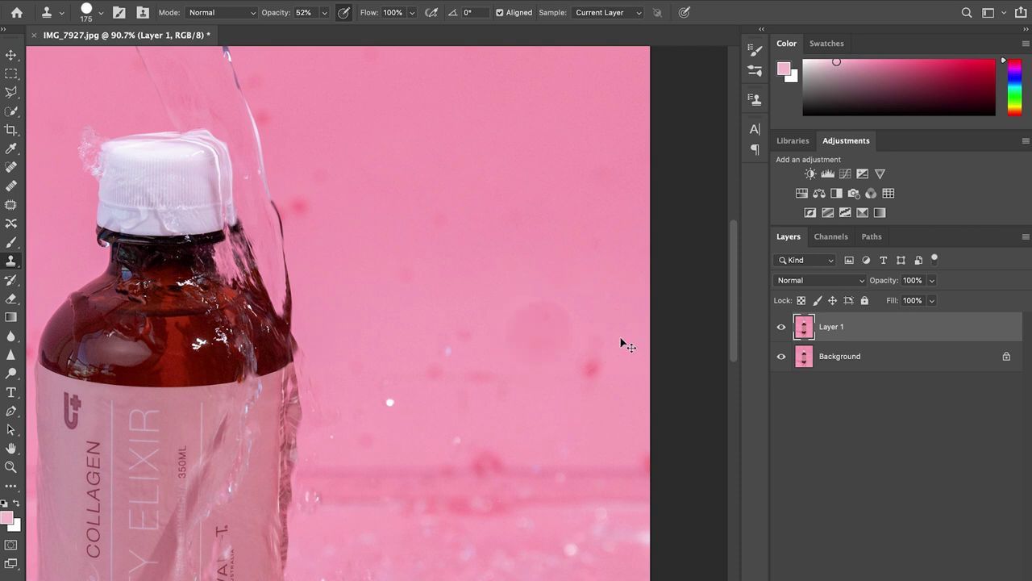
{"action": "key", "text": "ctrl+z"}
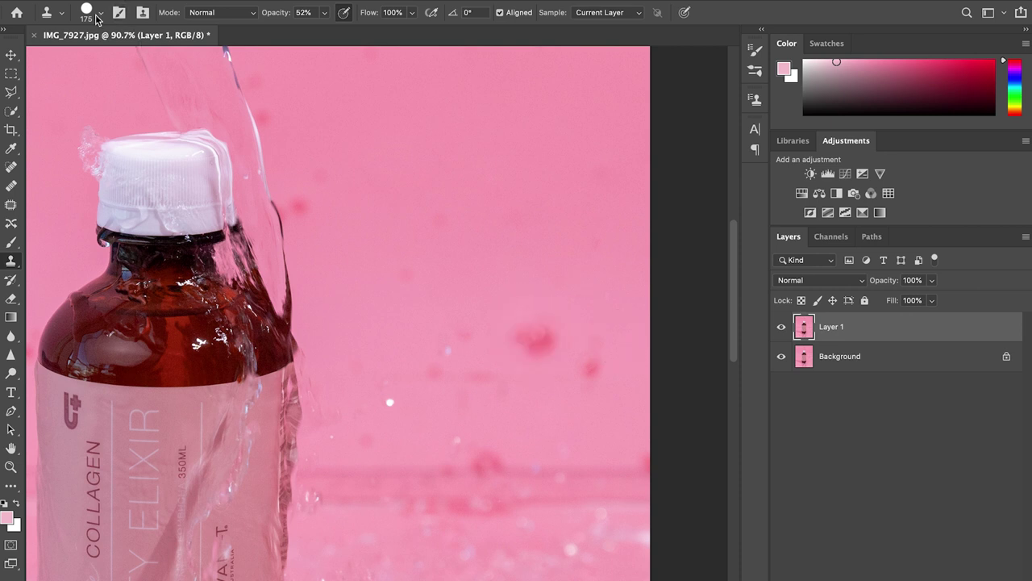
Step: Switch the clone brush to Soft Round at 89% opacity
{"action": "left_click", "coordinate": [100, 12]}
{"action": "left_click", "coordinate": [113, 183]}
{"action": "left_click", "coordinate": [324, 12]}
{"action": "left_click", "coordinate": [325, 12]}
{"action": "left_click_drag", "start_coordinate": [325, 33], "coordinate": [350, 33]}
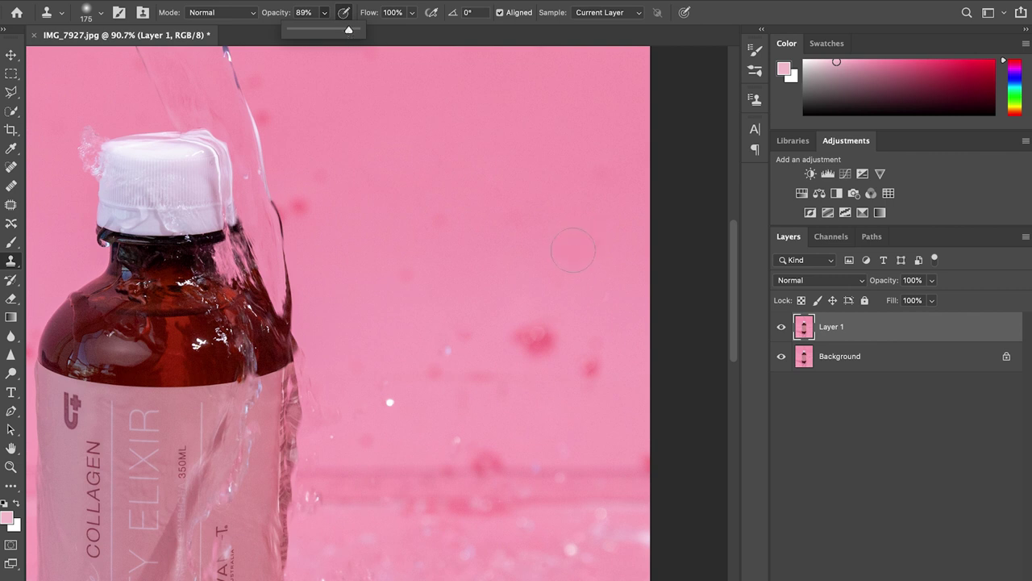
{"action": "left_click", "coordinate": [574, 252]}
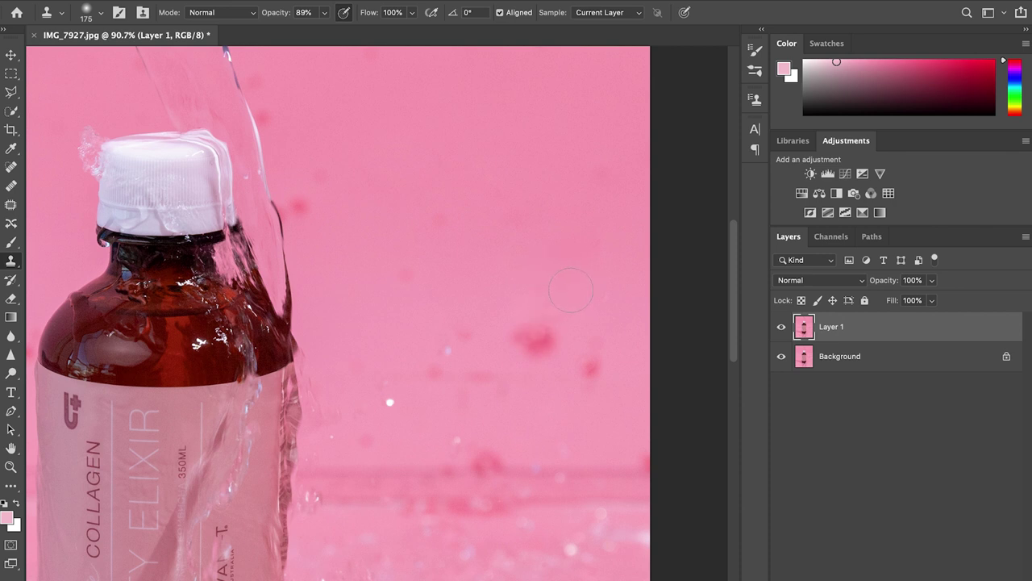
Step: Sample clean wall and clone away the dark pink blemishes and a red speck
{"action": "left_click", "coordinate": [571, 283], "text": "alt"}
{"action": "left_click", "coordinate": [533, 336]}
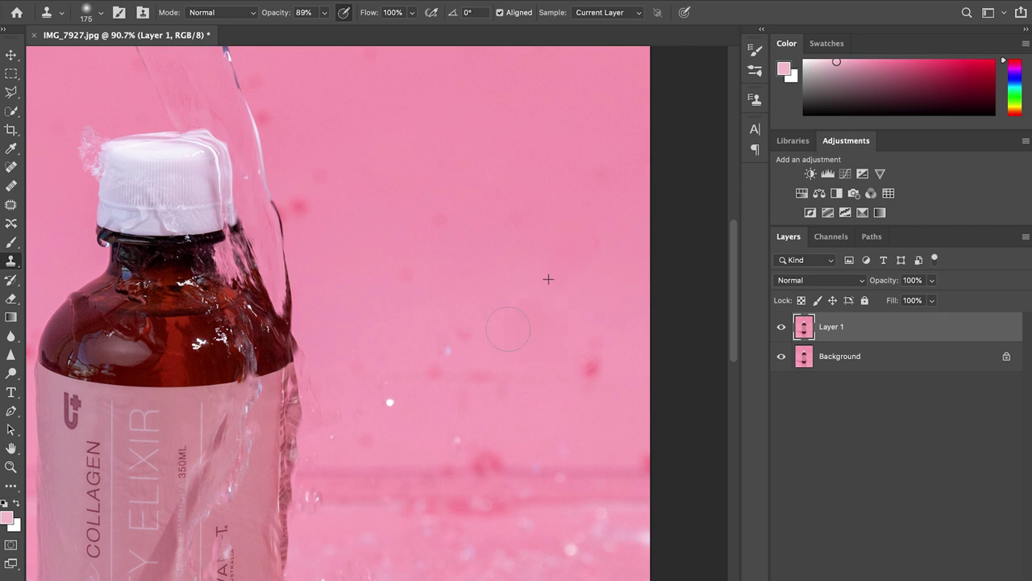
{"action": "left_click", "coordinate": [593, 359]}
{"action": "left_click", "coordinate": [473, 317], "text": "alt"}
{"action": "scroll", "coordinate": [397, 275], "scroll_direction": "up", "scroll_amount": 5}
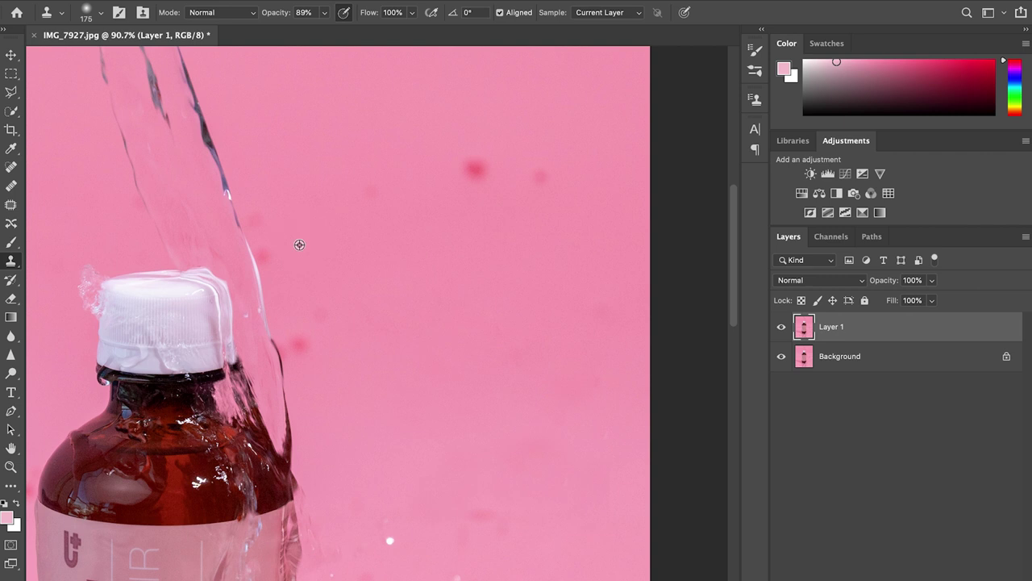
{"action": "left_click", "coordinate": [476, 169]}
Step: Clone over the red speck beside the water stream, then resize the brush to 175
{"action": "left_click", "coordinate": [489, 237], "text": "alt"}
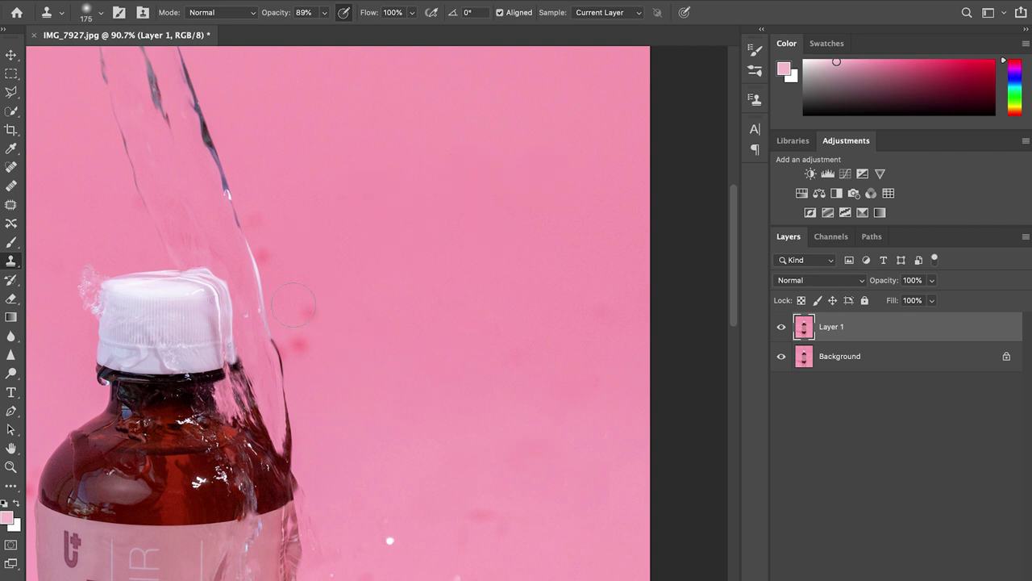
{"action": "left_click", "coordinate": [308, 345]}
{"action": "key", "text": "bracketleft"}
{"action": "key", "text": "bracketleft"}
{"action": "key", "text": "bracketleft"}
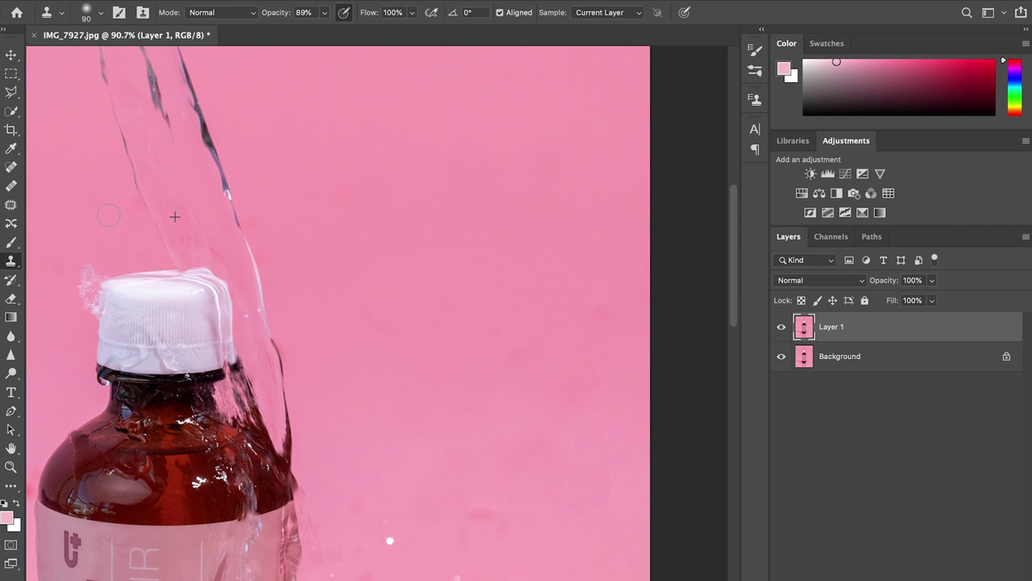
{"action": "scroll", "coordinate": [352, 291], "scroll_direction": "down", "scroll_amount": 5}
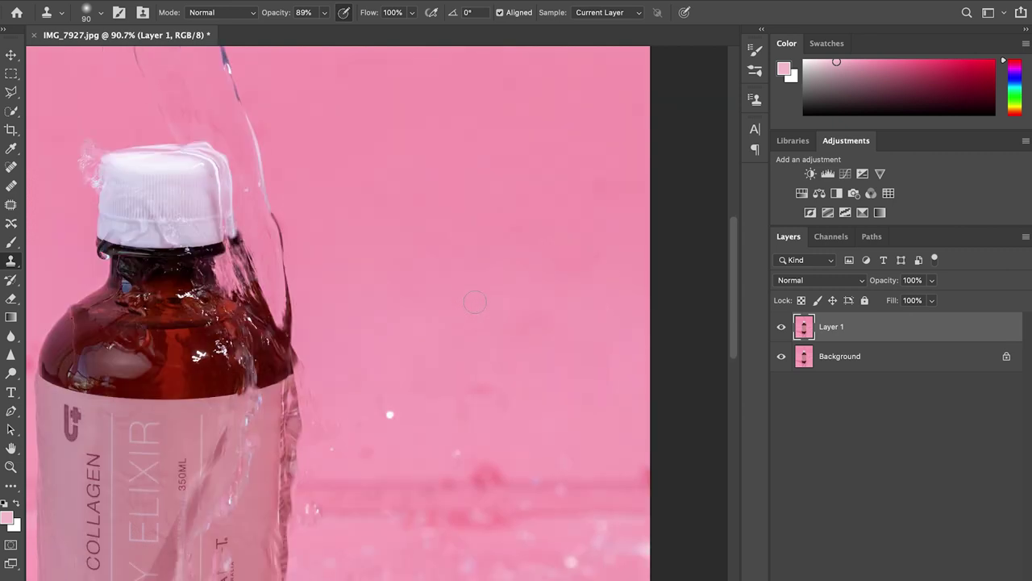
{"action": "scroll", "coordinate": [352, 291], "scroll_direction": "down", "scroll_amount": 5}
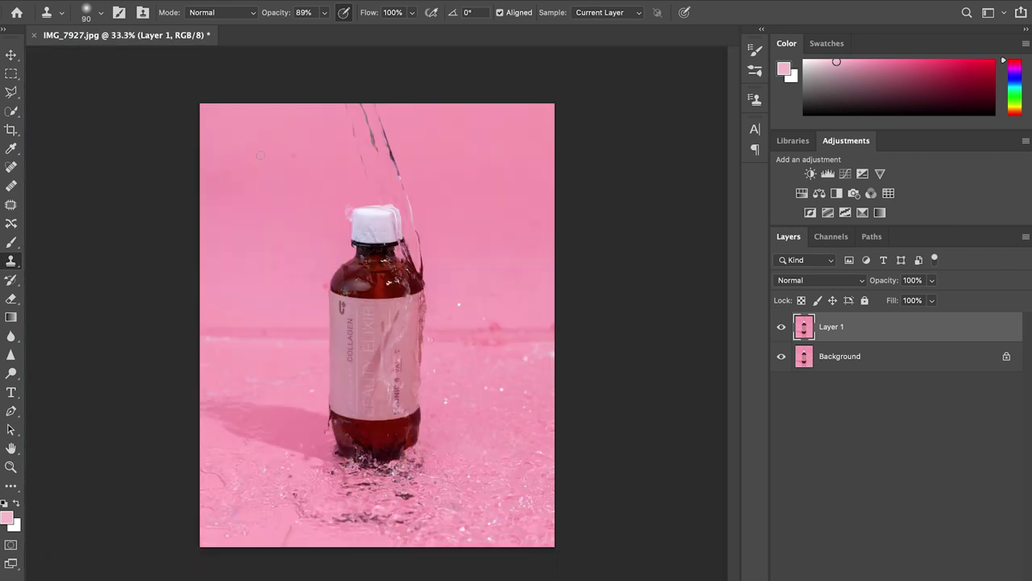
{"action": "scroll", "coordinate": [261, 155], "scroll_direction": "up", "scroll_amount": 3}
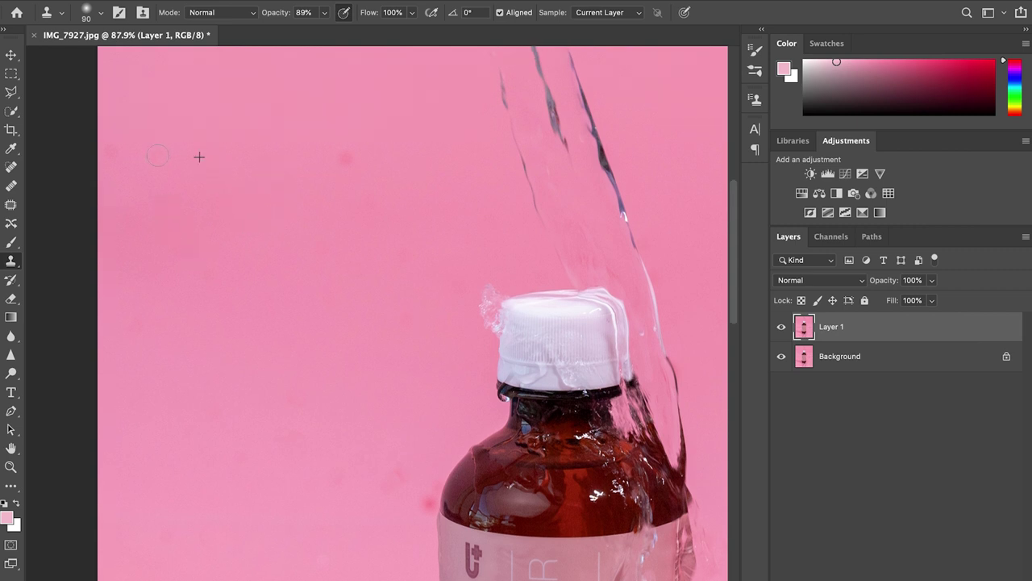
{"action": "scroll", "coordinate": [396, 307], "scroll_direction": "down", "scroll_amount": 3}
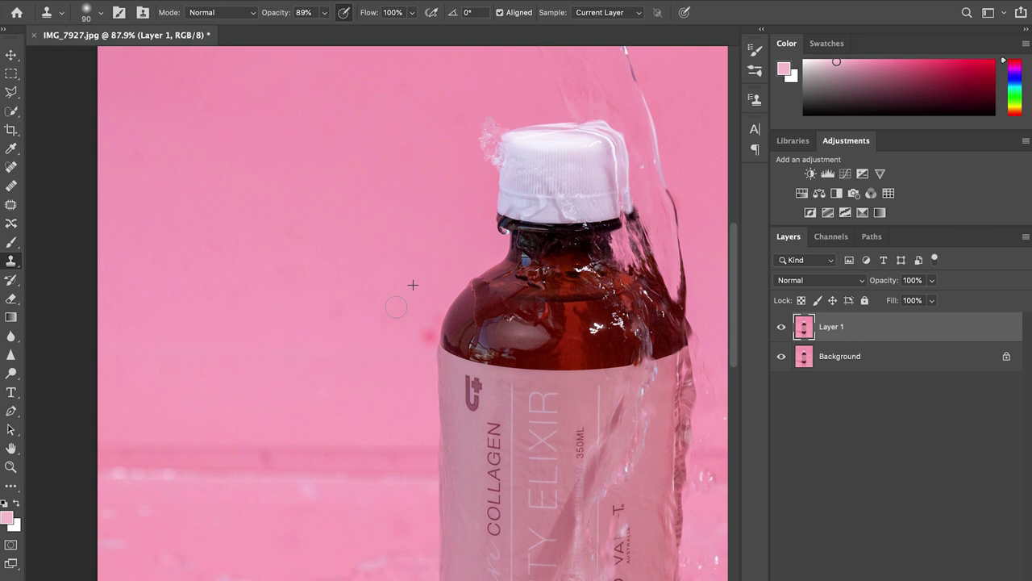
{"action": "scroll", "coordinate": [391, 292], "scroll_direction": "right", "scroll_amount": 6}
{"action": "key", "text": "bracketright"}
{"action": "key", "text": "bracketright"}
{"action": "key", "text": "bracketright"}
{"action": "key", "text": "bracketright"}
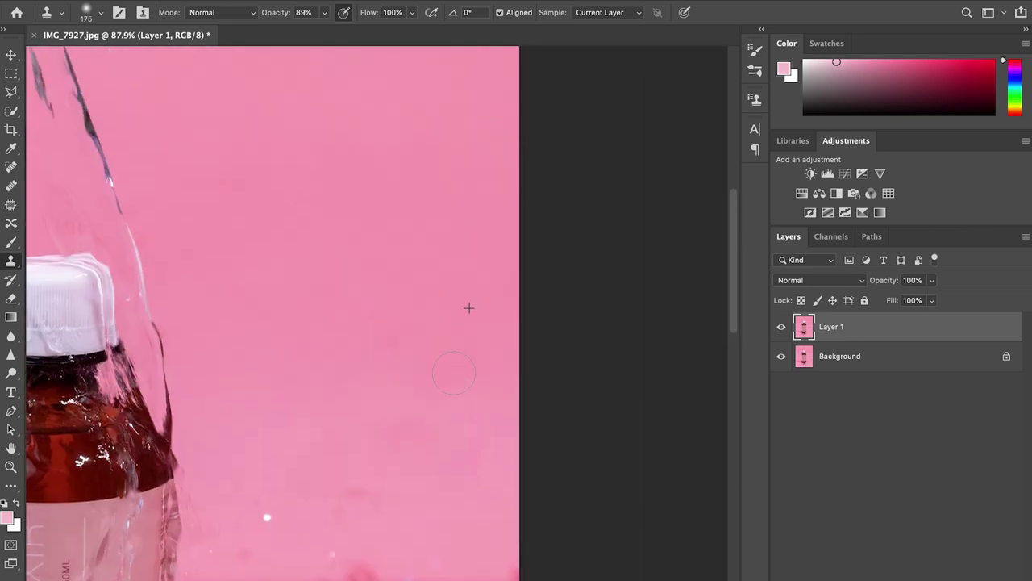
{"action": "scroll", "coordinate": [468, 307], "scroll_direction": "down", "scroll_amount": 5}
{"action": "scroll", "coordinate": [377, 325], "scroll_direction": "up", "scroll_amount": 3}
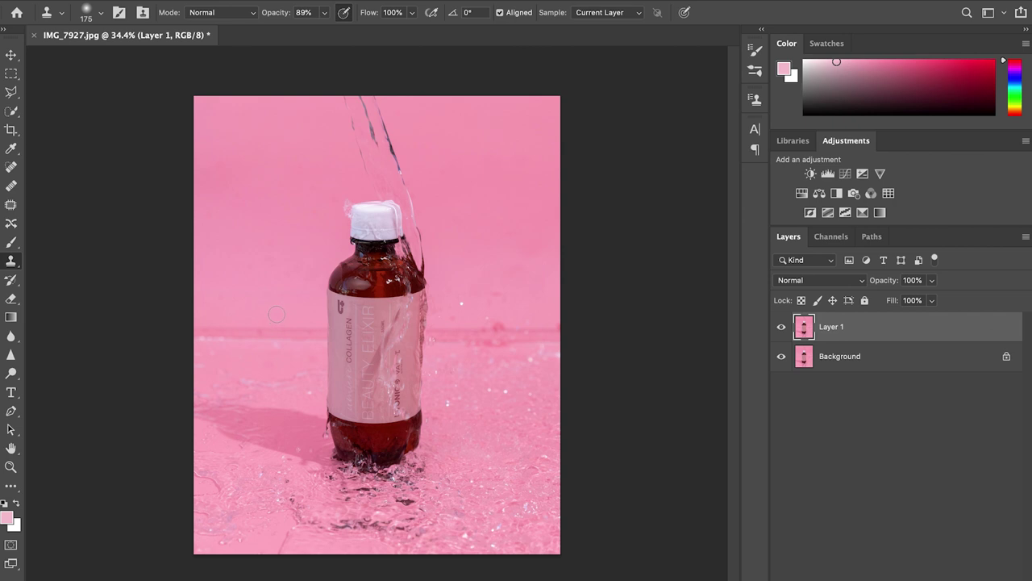
Step: Lower clone opacity to 64% and clone the seam area left of the bottle
{"action": "scroll", "coordinate": [206, 339], "scroll_direction": "up", "scroll_amount": 2}
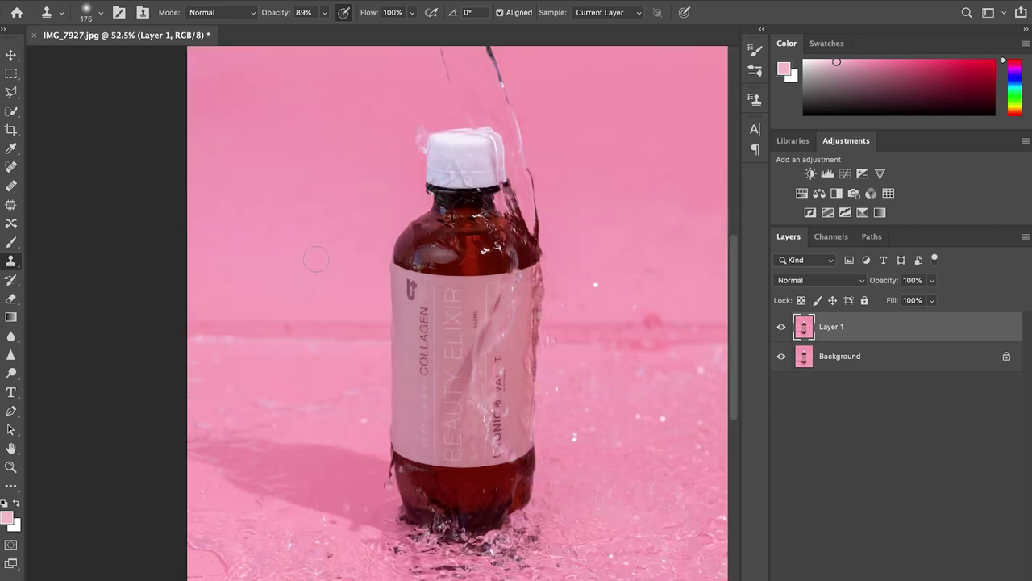
{"action": "left_click", "coordinate": [324, 12]}
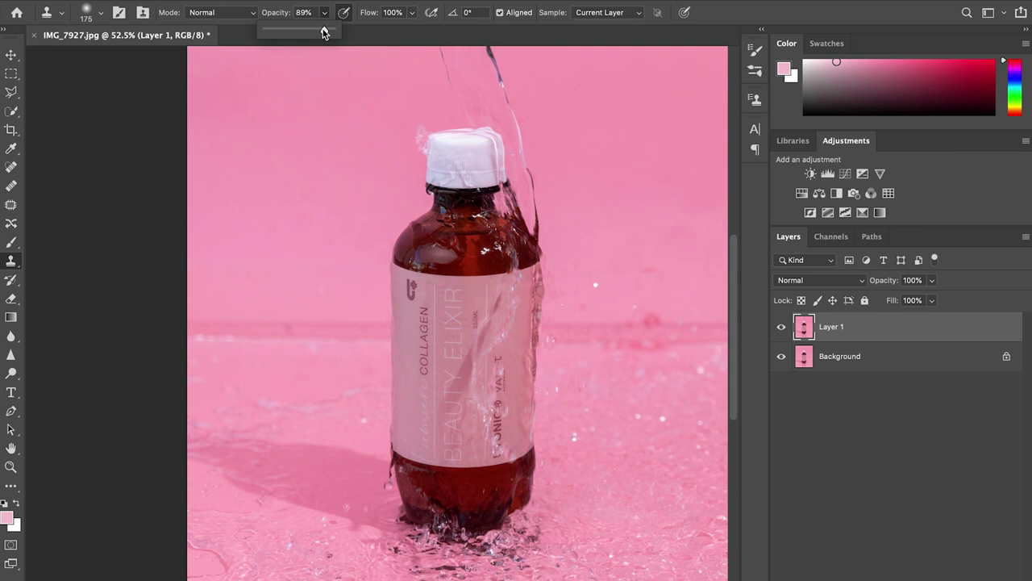
{"action": "left_click_drag", "start_coordinate": [327, 33], "coordinate": [308, 32]}
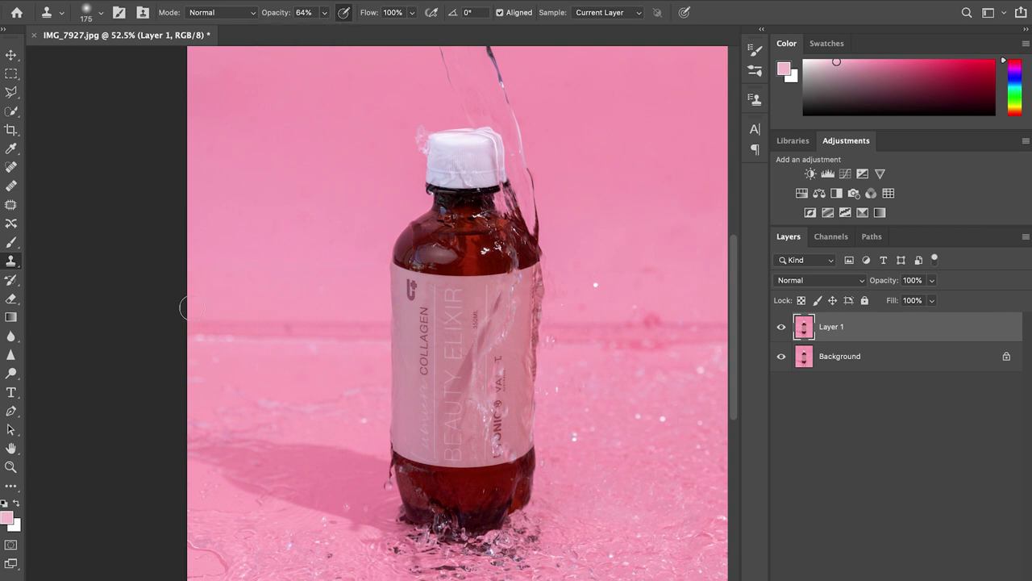
{"action": "key", "text": "bracketright"}
{"action": "left_click", "coordinate": [210, 294], "text": "alt"}
{"action": "mouse_move", "coordinate": [208, 310]}
{"action": "left_mouse_down"}
{"action": "mouse_move", "coordinate": [282, 314]}
{"action": "mouse_move", "coordinate": [190, 314]}
{"action": "mouse_move", "coordinate": [330, 317]}
{"action": "left_mouse_up"}
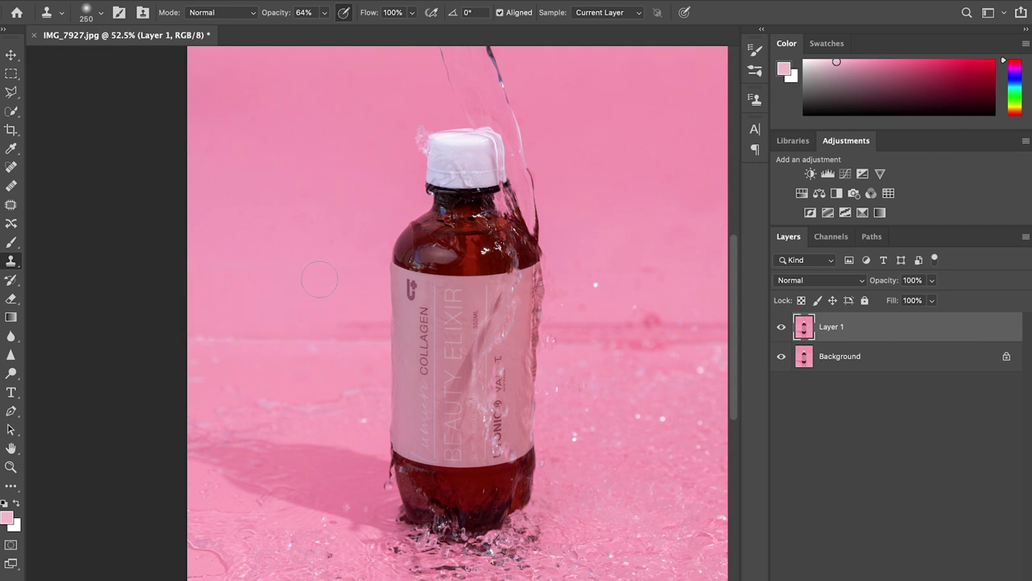
{"action": "key", "text": "bracketleft"}
{"action": "key", "text": "bracketleft"}
{"action": "key", "text": "bracketleft"}
{"action": "mouse_move", "coordinate": [259, 334]}
{"action": "left_mouse_down"}
{"action": "mouse_move", "coordinate": [303, 338]}
{"action": "mouse_move", "coordinate": [245, 336]}
{"action": "left_mouse_up"}
{"action": "mouse_move", "coordinate": [307, 322]}
{"action": "left_mouse_down"}
{"action": "mouse_move", "coordinate": [379, 361]}
{"action": "mouse_move", "coordinate": [347, 336]}
{"action": "mouse_move", "coordinate": [409, 359]}
{"action": "mouse_move", "coordinate": [370, 336]}
{"action": "left_mouse_up"}
Step: Clone out the dark pink spots along the seam right of the bottle with a 200 brush
{"action": "left_click_drag", "start_coordinate": [682, 323], "coordinate": [628, 322]}
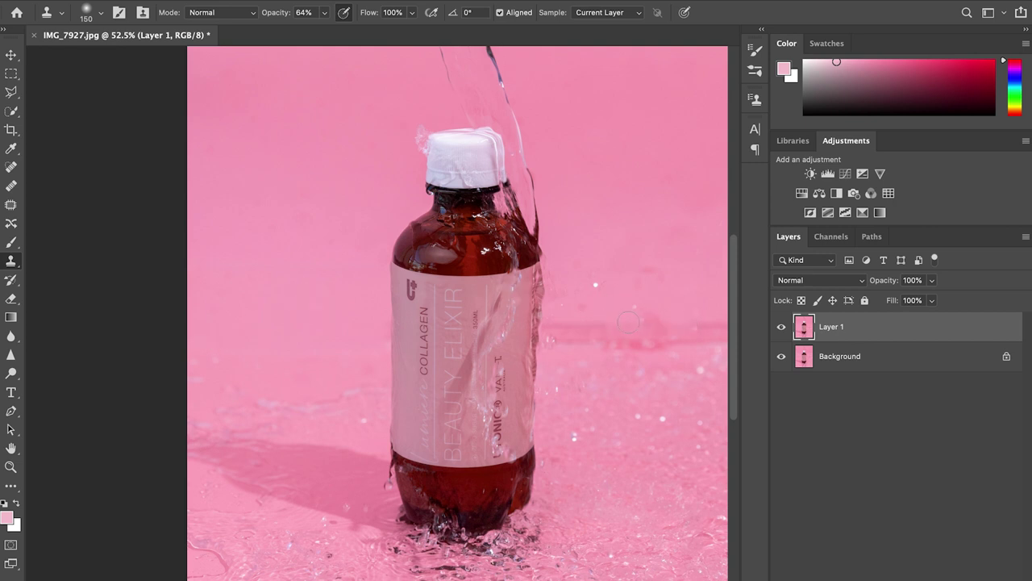
{"action": "left_click", "coordinate": [707, 296]}
{"action": "left_click", "coordinate": [597, 329]}
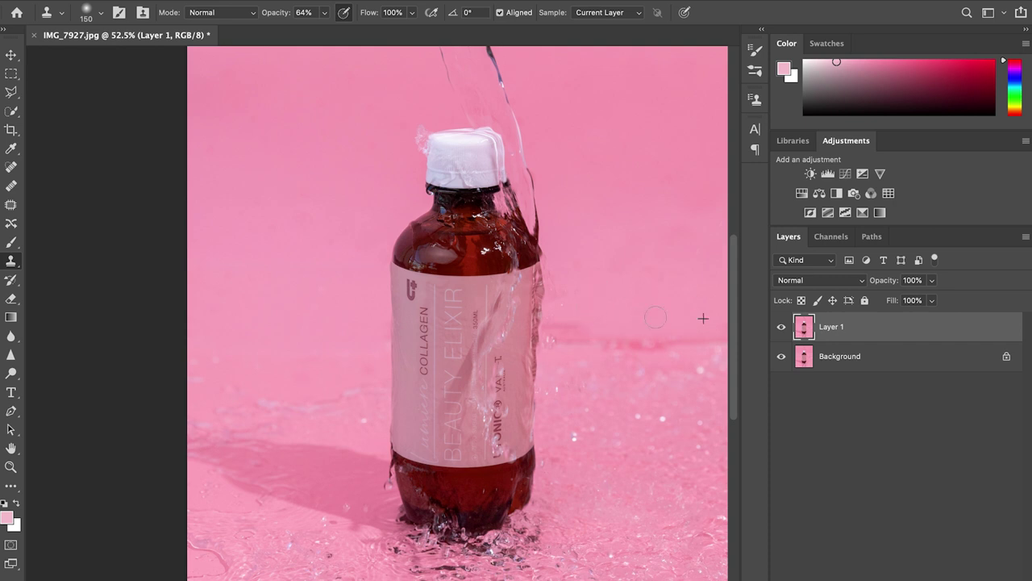
{"action": "left_click", "coordinate": [654, 329]}
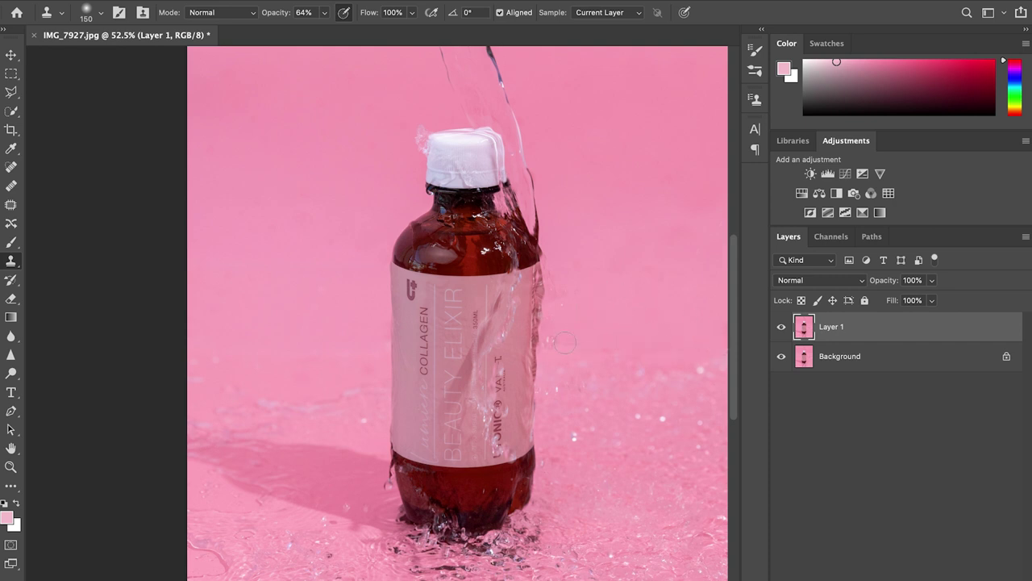
{"action": "key", "text": "bracketright"}
{"action": "key", "text": "bracketright"}
{"action": "left_click", "coordinate": [682, 256]}
{"action": "scroll", "coordinate": [347, 371], "scroll_direction": "up", "scroll_amount": 3}
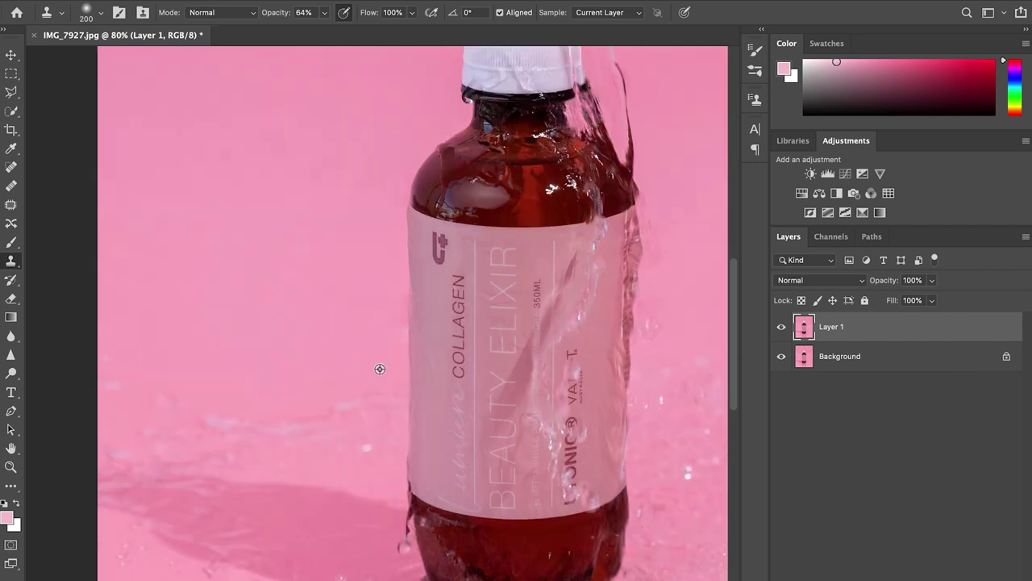
{"action": "scroll", "coordinate": [375, 368], "scroll_direction": "up", "scroll_amount": 2}
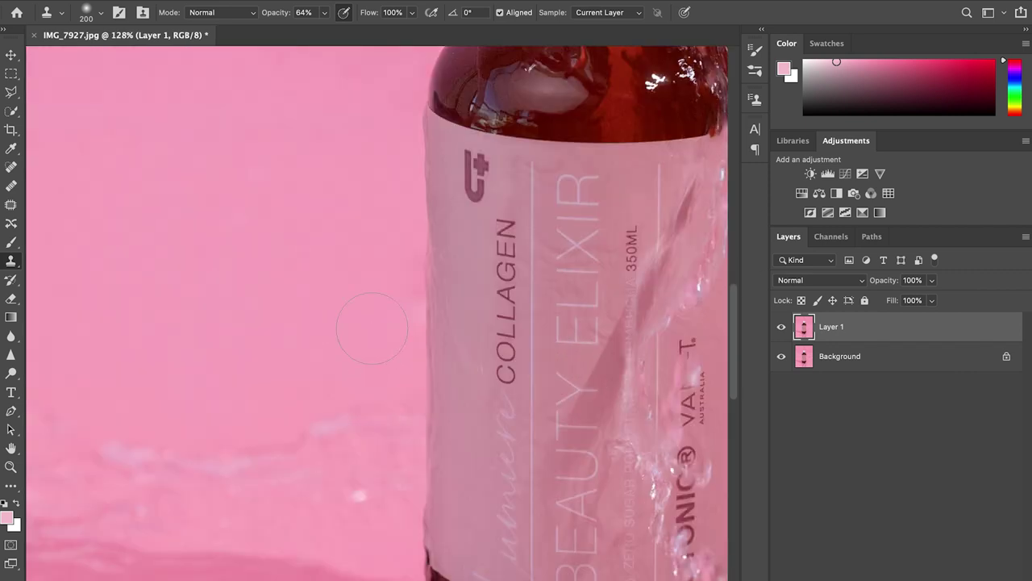
Step: Outline the wall patch hugging the bottle's left edge with the Polygonal Lasso
{"action": "left_click", "coordinate": [11, 93]}
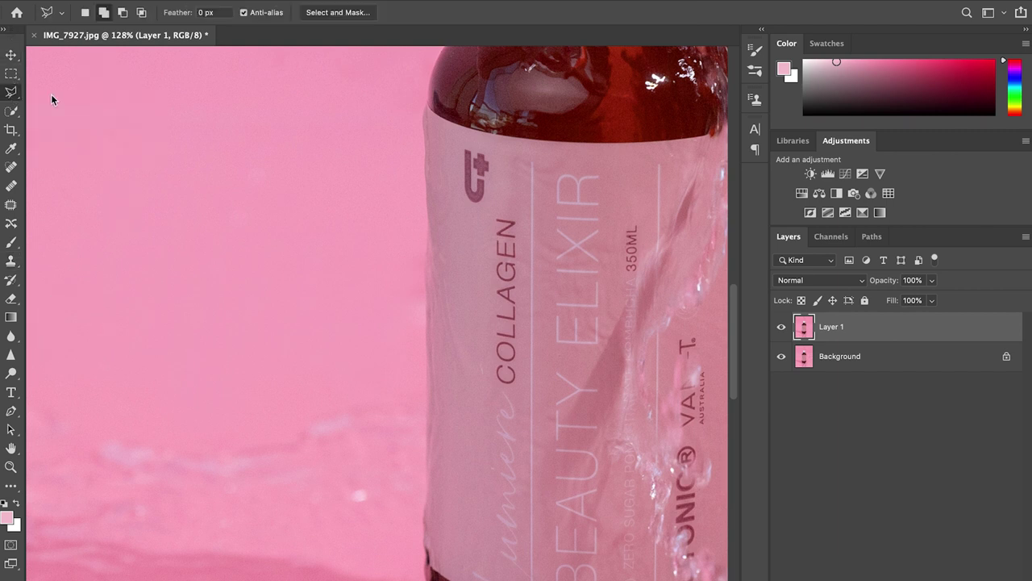
{"action": "left_click", "coordinate": [425, 295]}
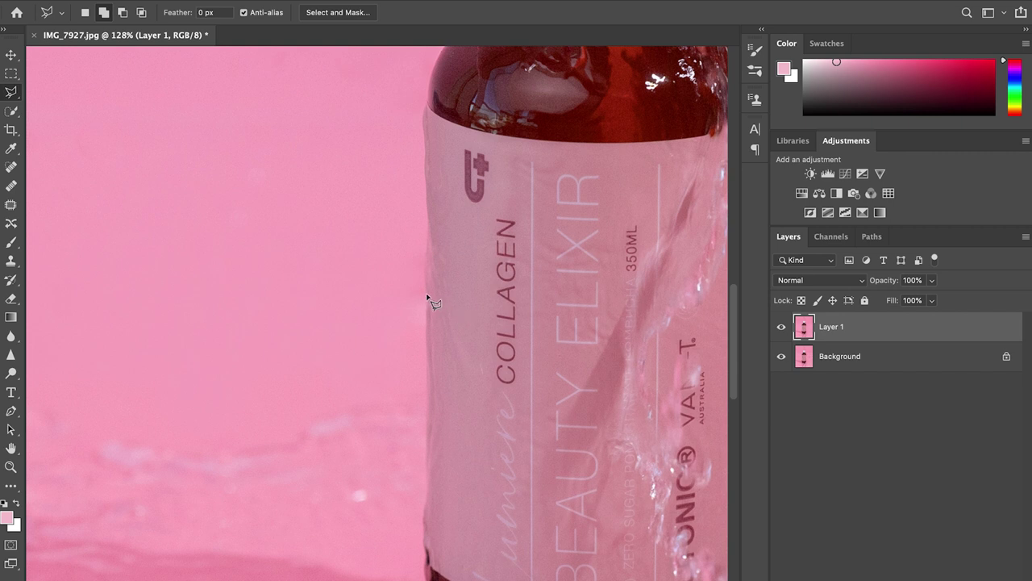
{"action": "left_click", "coordinate": [426, 341]}
{"action": "left_click", "coordinate": [422, 357]}
{"action": "left_click", "coordinate": [330, 316]}
{"action": "left_click", "coordinate": [361, 261]}
{"action": "left_click", "coordinate": [419, 260]}
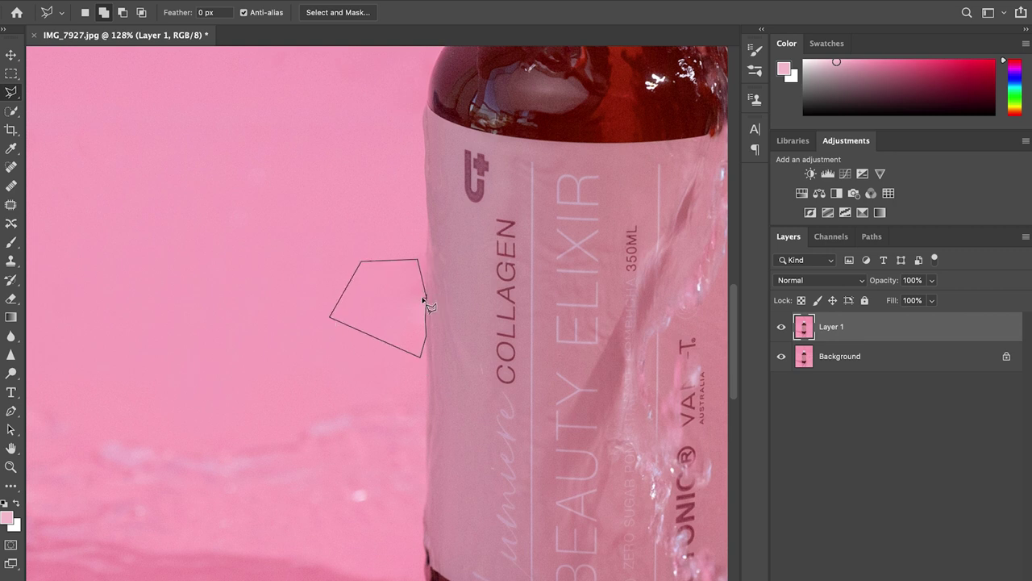
{"action": "left_click", "coordinate": [425, 307]}
{"action": "left_click", "coordinate": [426, 305]}
{"action": "key", "text": "Escape"}
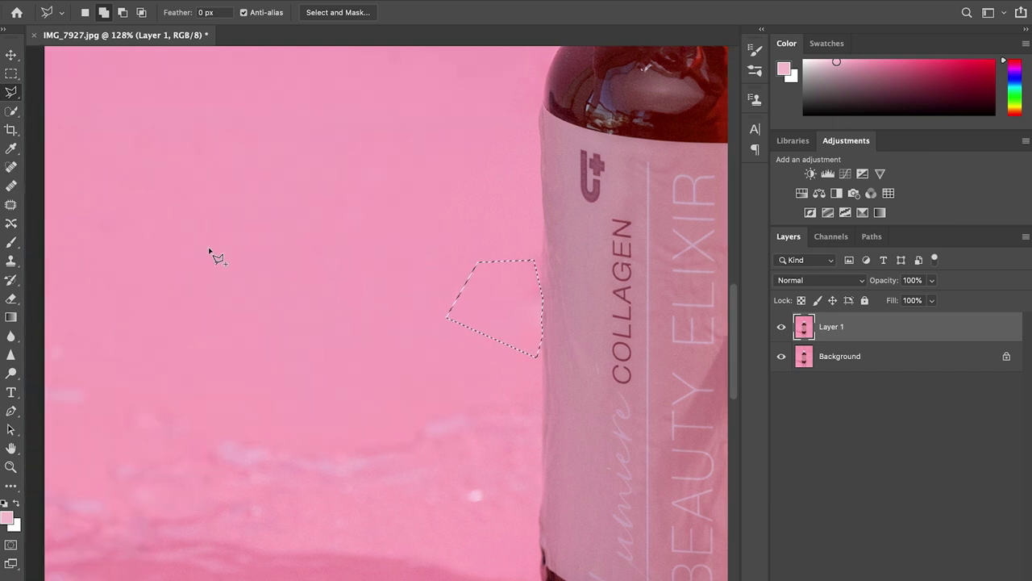
Step: Clone the wall inside the selection with a 125 brush, then deselect via the Rectangular Marquee
{"action": "left_click", "coordinate": [12, 260]}
{"action": "scroll", "coordinate": [333, 251], "scroll_direction": "right", "scroll_amount": 3}
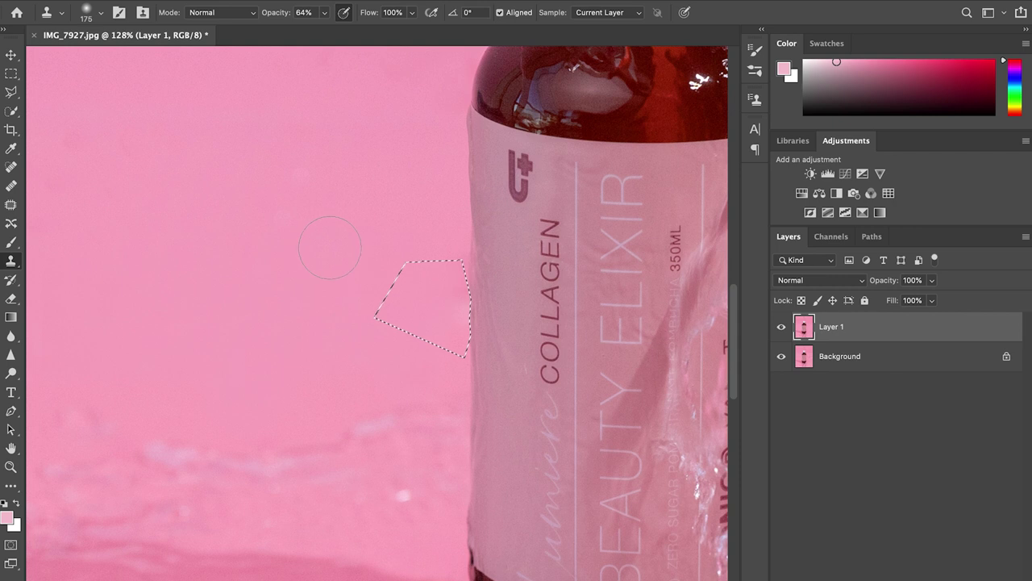
{"action": "key", "text": "bracketleft"}
{"action": "key", "text": "bracketleft"}
{"action": "key", "text": "bracketleft"}
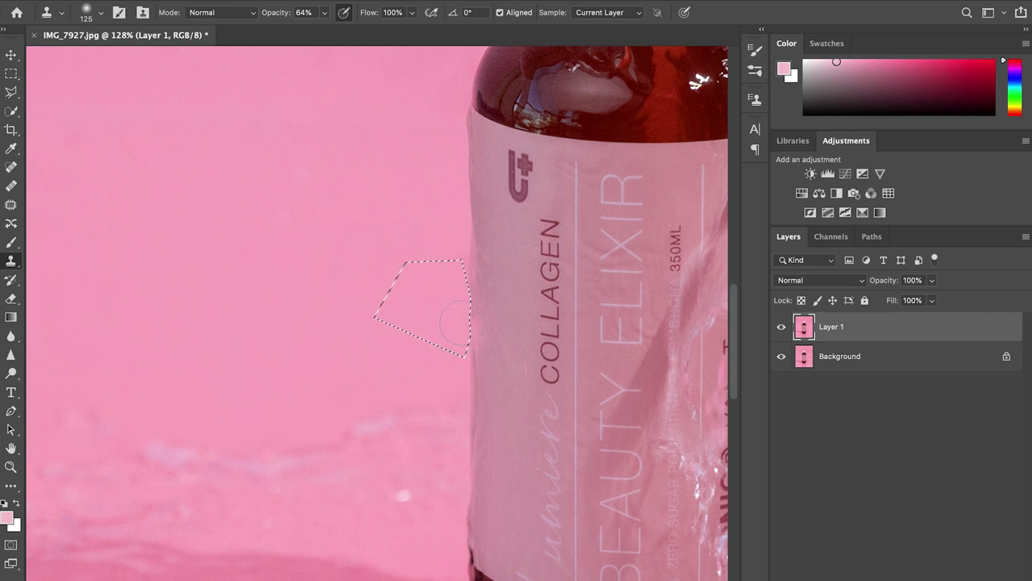
{"action": "left_click", "coordinate": [11, 72]}
{"action": "left_click", "coordinate": [339, 176]}
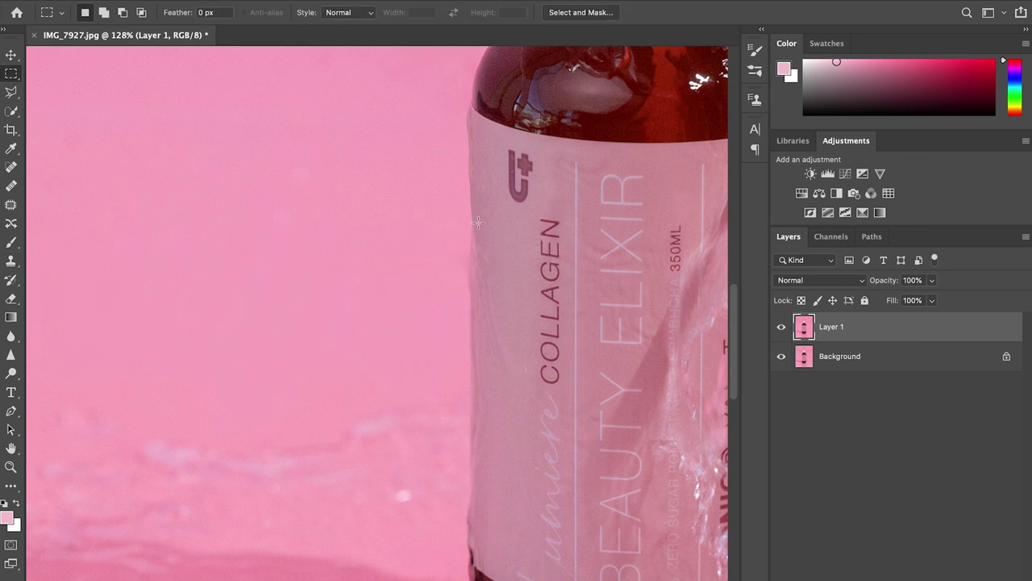
{"action": "scroll", "coordinate": [476, 337], "scroll_direction": "down", "scroll_amount": 8}
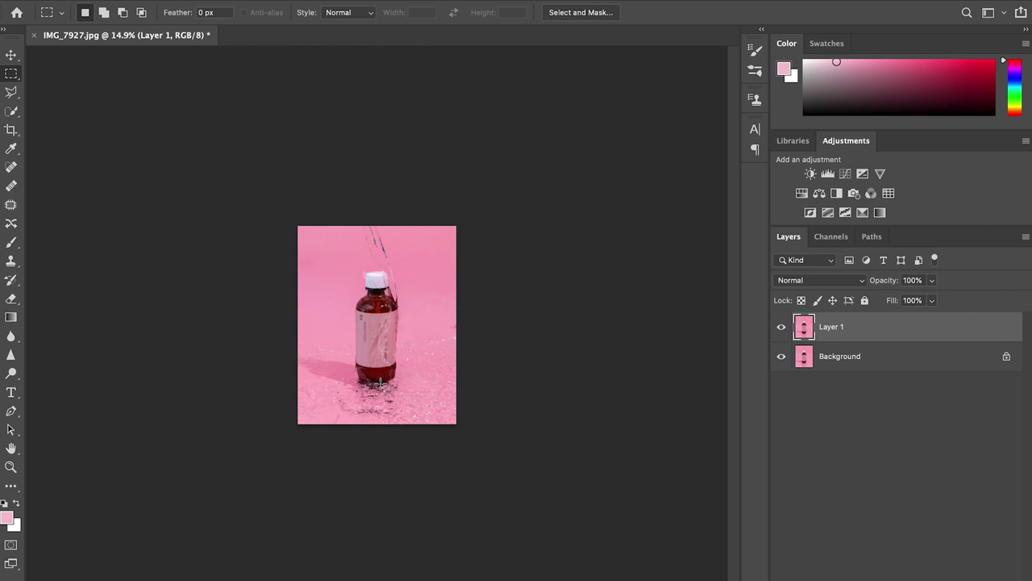
Step: Toggle Layer 1 off and on twice to compare the cleanup with the original
{"action": "scroll", "coordinate": [387, 386], "scroll_direction": "up", "scroll_amount": 2}
{"action": "left_click", "coordinate": [782, 327]}
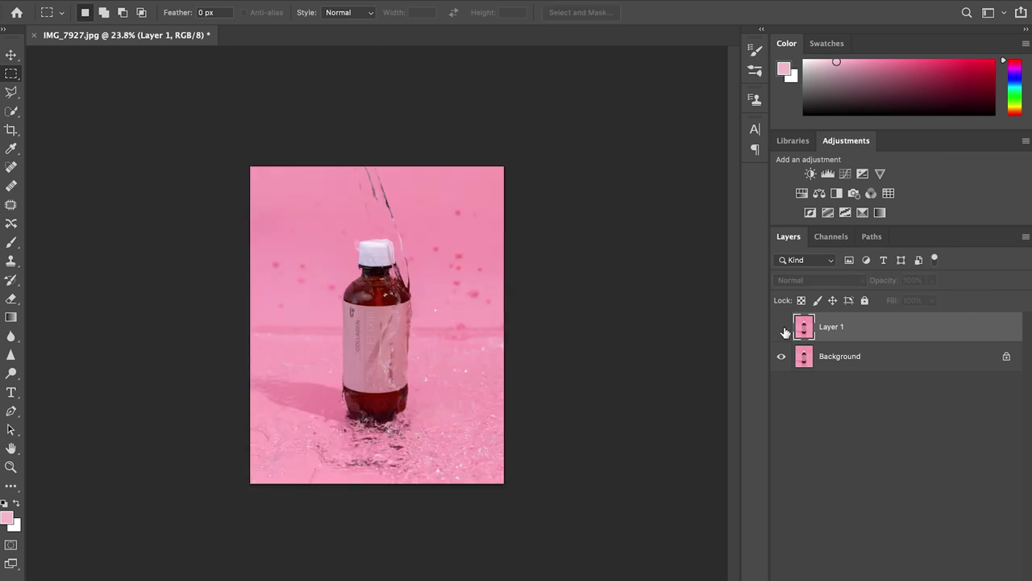
{"action": "left_click", "coordinate": [781, 326]}
{"action": "left_click", "coordinate": [781, 327]}
{"action": "left_click", "coordinate": [781, 326]}
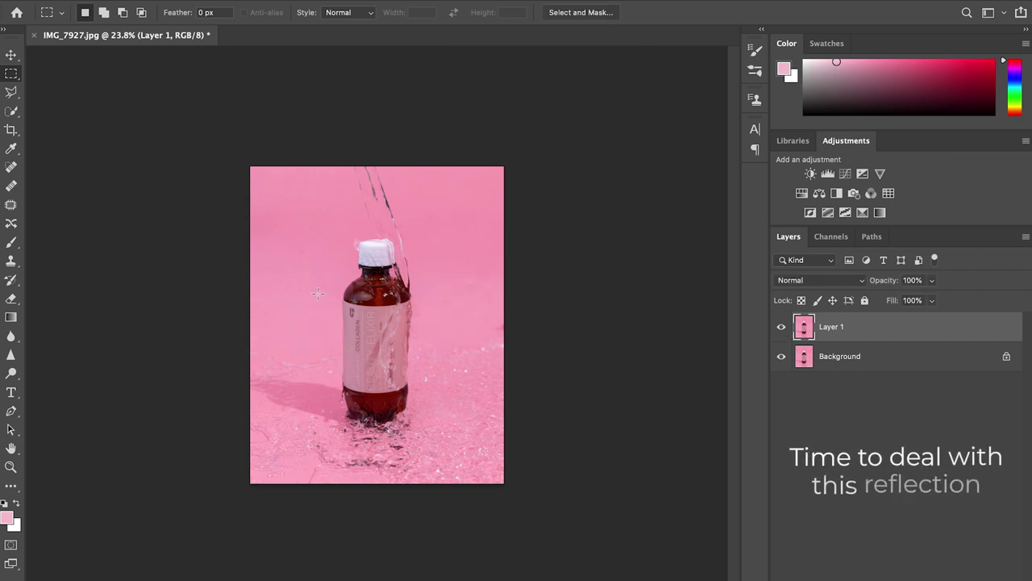
{"action": "scroll", "coordinate": [351, 303], "scroll_direction": "up", "scroll_amount": 2}
{"action": "scroll", "coordinate": [331, 298], "scroll_direction": "up", "scroll_amount": 3}
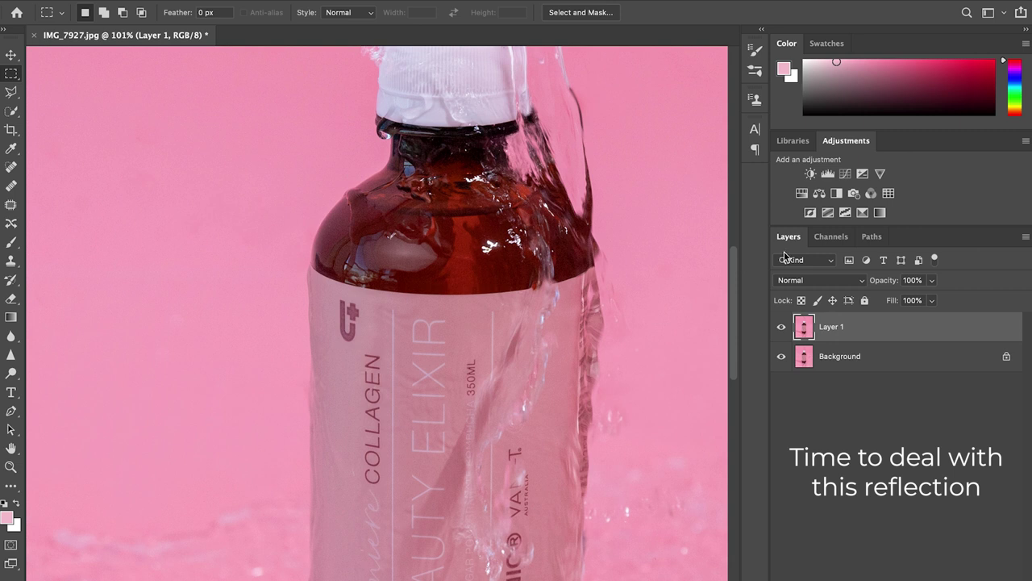
Step: Duplicate Layer 1 and name the copy Reflection
{"action": "key", "text": "ctrl+j"}
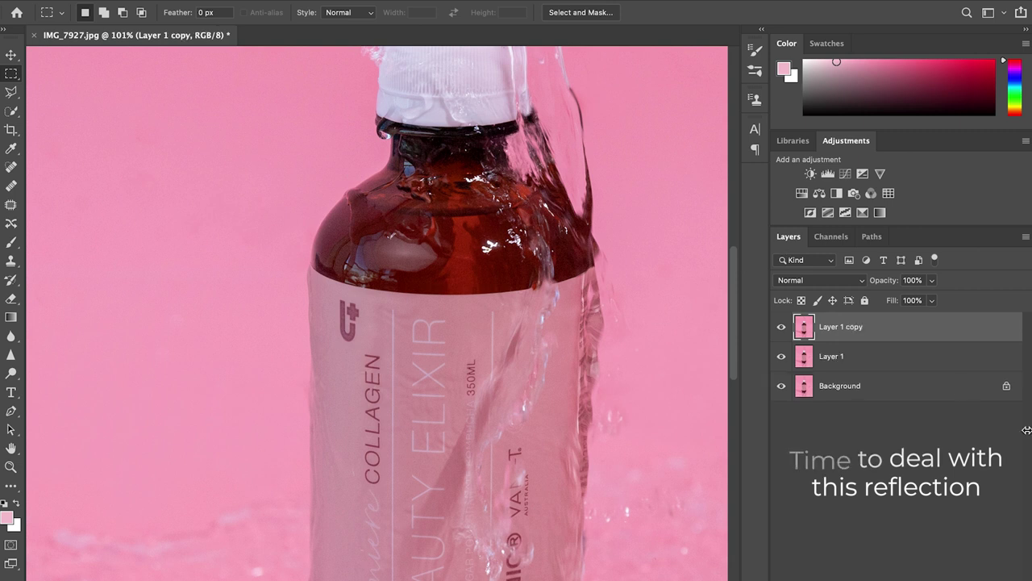
{"action": "type", "text": "Reflection"}
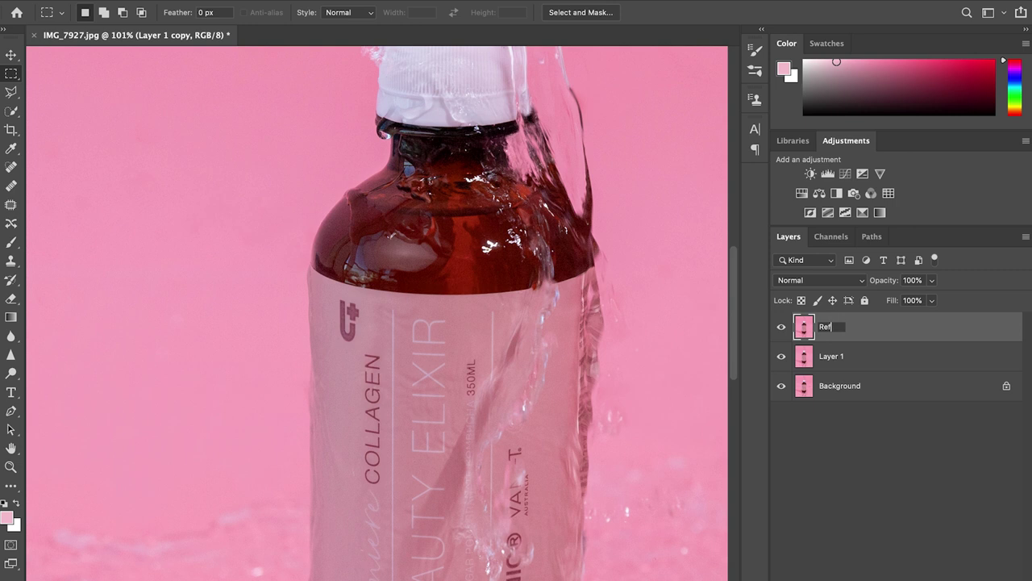
{"action": "left_click", "coordinate": [869, 333]}
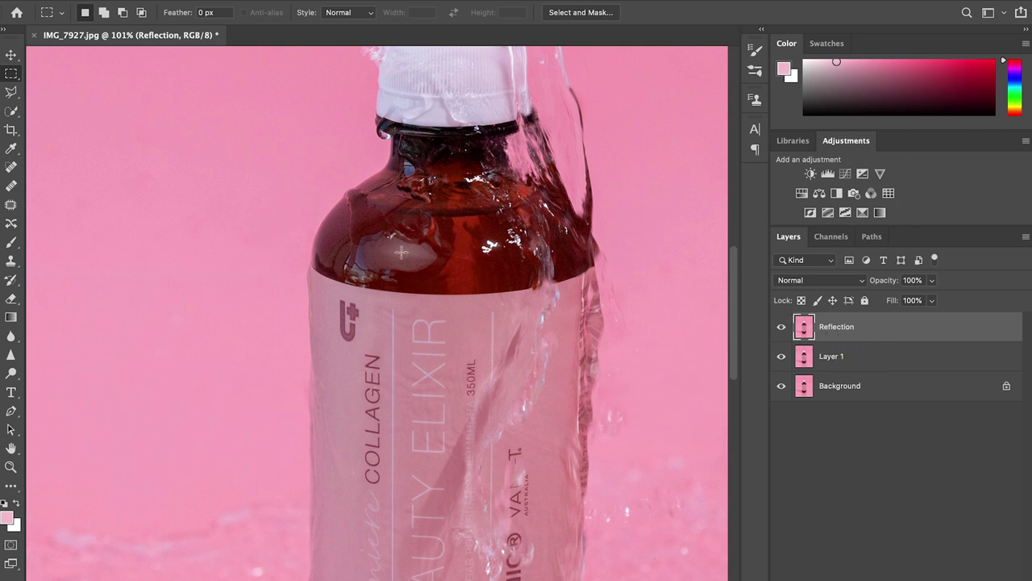
Step: Zoom in and outline the pale highlight on the bottle's shoulder above the label with the Polygonal Lasso
{"action": "scroll", "coordinate": [401, 252], "scroll_direction": "up", "scroll_amount": 3}
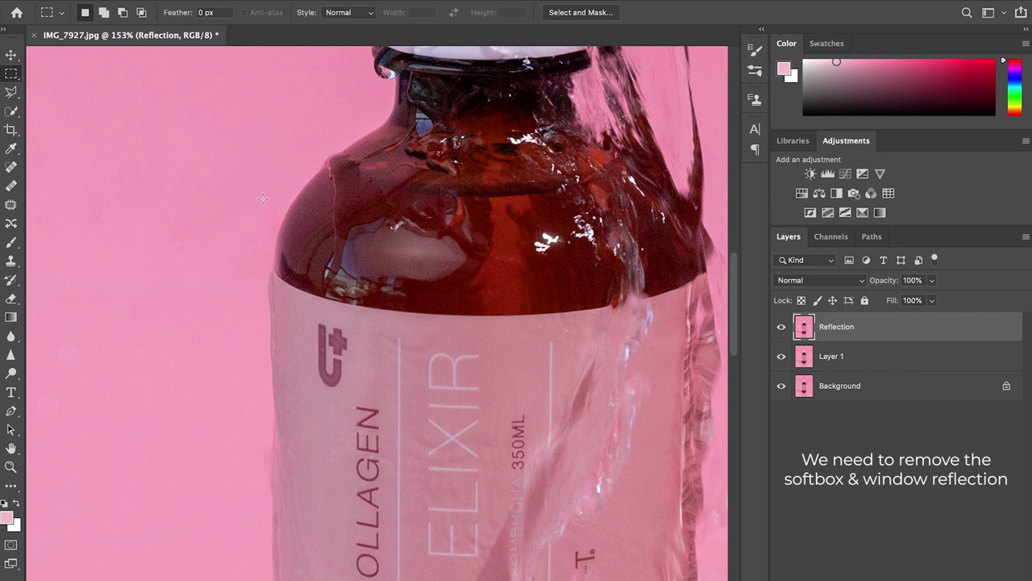
{"action": "left_click", "coordinate": [13, 90]}
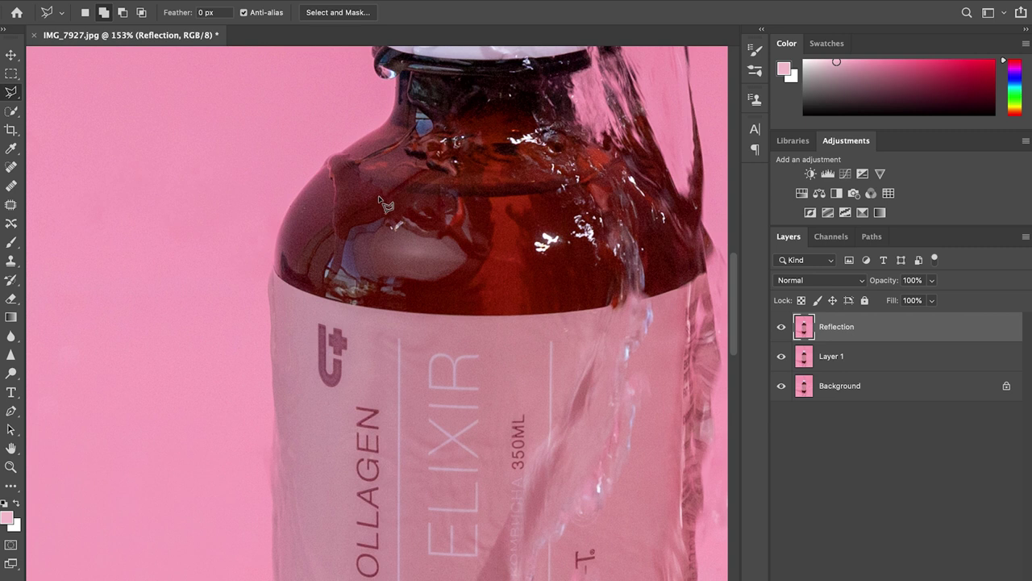
{"action": "mouse_move", "coordinate": [393, 197]}
{"action": "left_mouse_down"}
{"action": "mouse_move", "coordinate": [480, 199]}
{"action": "mouse_move", "coordinate": [492, 242]}
{"action": "mouse_move", "coordinate": [465, 282]}
{"action": "mouse_move", "coordinate": [467, 311]}
{"action": "mouse_move", "coordinate": [349, 307]}
{"action": "mouse_move", "coordinate": [384, 305]}
{"action": "mouse_move", "coordinate": [273, 281]}
{"action": "mouse_move", "coordinate": [294, 186]}
{"action": "mouse_move", "coordinate": [313, 190]}
{"action": "mouse_move", "coordinate": [395, 147]}
{"action": "mouse_move", "coordinate": [397, 128]}
{"action": "mouse_move", "coordinate": [426, 130]}
{"action": "left_mouse_up"}
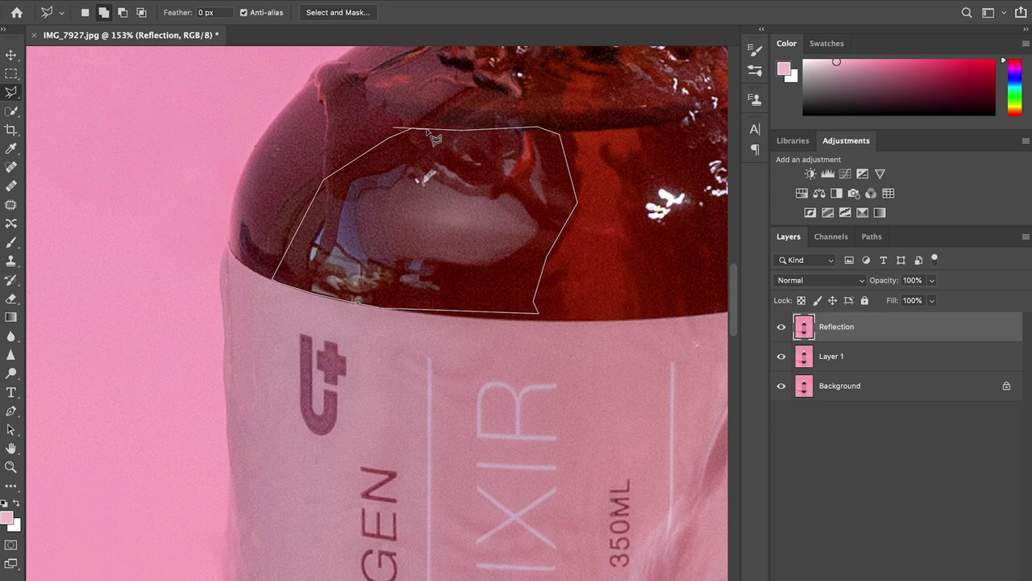
{"action": "left_click", "coordinate": [442, 134]}
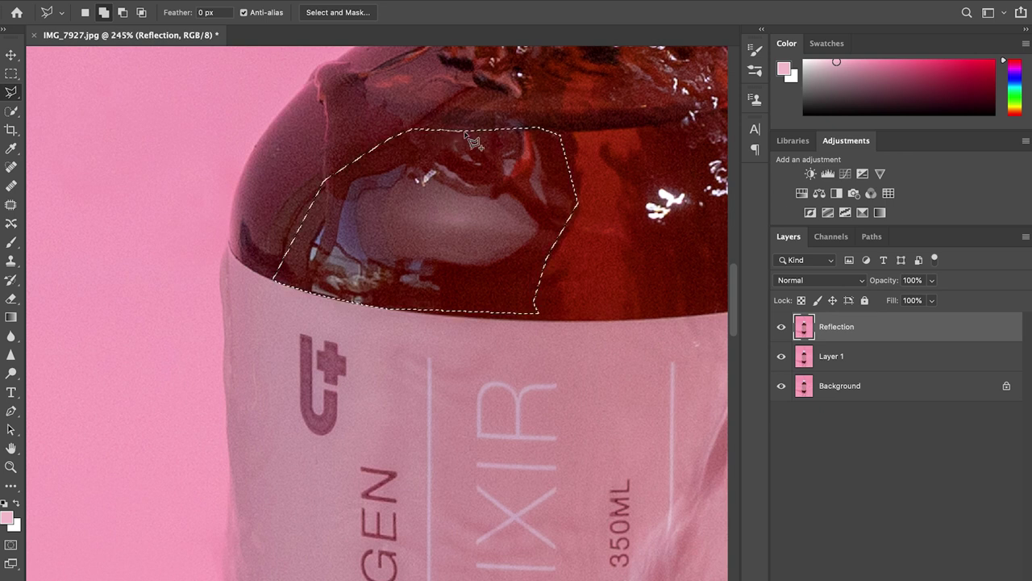
{"action": "left_click", "coordinate": [397, 133]}
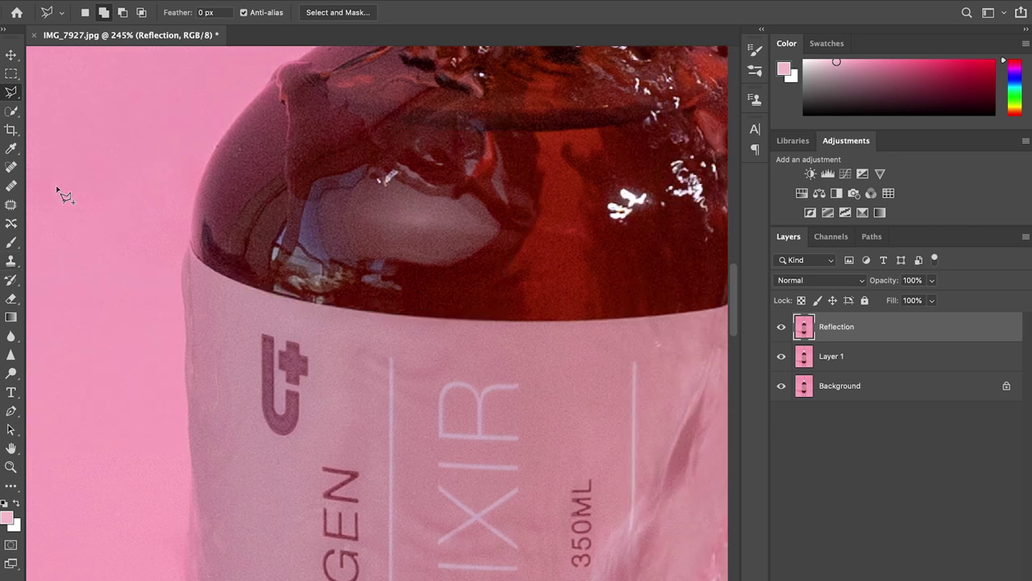
Step: Set the Clone Stamp to 83% opacity and clone dark glass over the shoulder reflection
{"action": "left_click", "coordinate": [11, 261]}
{"action": "key", "text": "bracketleft"}
{"action": "key", "text": "bracketleft"}
{"action": "key", "text": "bracketleft"}
{"action": "key", "text": "bracketleft"}
{"action": "key", "text": "bracketleft"}
{"action": "key", "text": "bracketleft"}
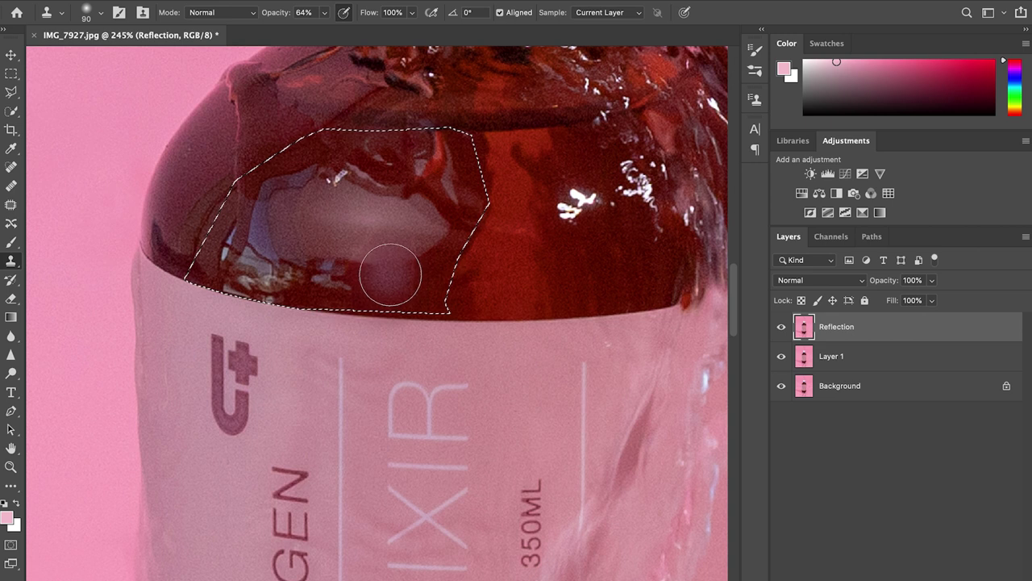
{"action": "left_click", "coordinate": [324, 13]}
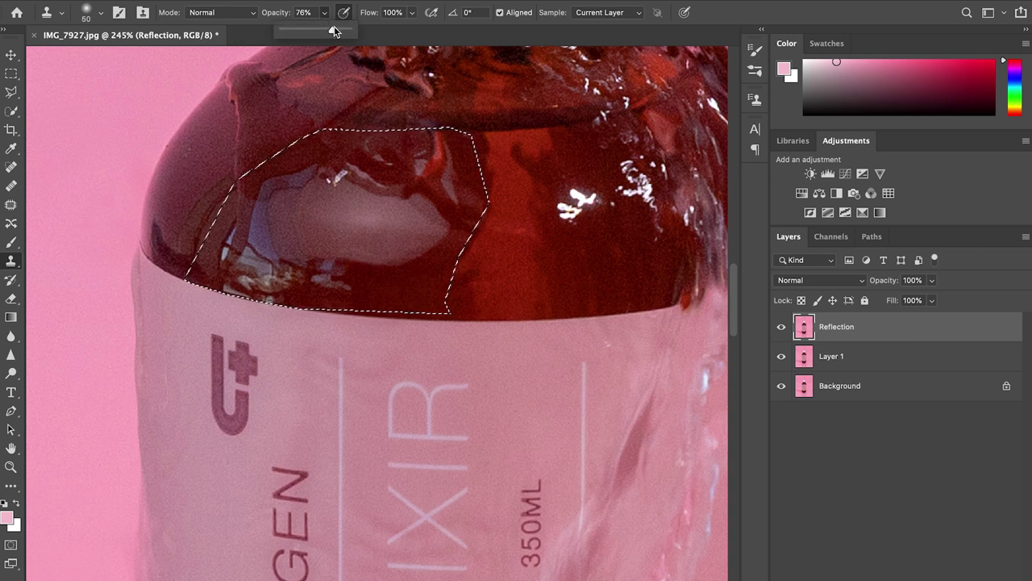
{"action": "left_click", "coordinate": [335, 30]}
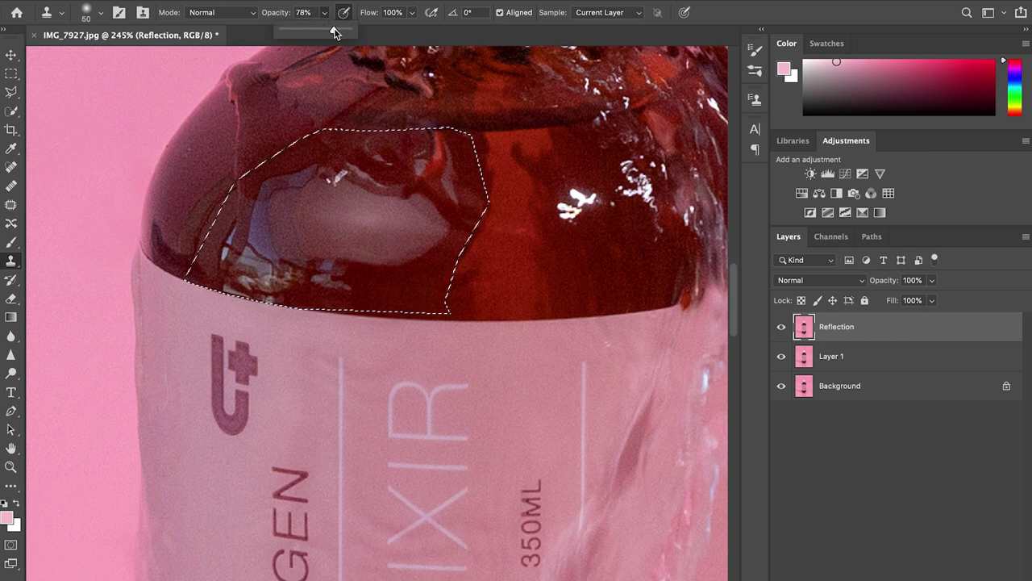
{"action": "left_click", "coordinate": [419, 292], "text": "alt"}
{"action": "mouse_move", "coordinate": [419, 291]}
{"action": "left_mouse_down"}
{"action": "mouse_move", "coordinate": [411, 253]}
{"action": "mouse_move", "coordinate": [397, 259]}
{"action": "mouse_move", "coordinate": [410, 279]}
{"action": "mouse_move", "coordinate": [440, 229]}
{"action": "mouse_move", "coordinate": [411, 268]}
{"action": "mouse_move", "coordinate": [440, 216]}
{"action": "mouse_move", "coordinate": [416, 202]}
{"action": "mouse_move", "coordinate": [424, 270]}
{"action": "mouse_move", "coordinate": [412, 279]}
{"action": "mouse_move", "coordinate": [379, 270]}
{"action": "mouse_move", "coordinate": [379, 239]}
{"action": "mouse_move", "coordinate": [402, 251]}
{"action": "mouse_move", "coordinate": [408, 229]}
{"action": "mouse_move", "coordinate": [408, 278]}
{"action": "mouse_move", "coordinate": [324, 275]}
{"action": "mouse_move", "coordinate": [351, 287]}
{"action": "mouse_move", "coordinate": [403, 275]}
{"action": "mouse_move", "coordinate": [348, 248]}
{"action": "mouse_move", "coordinate": [353, 259]}
{"action": "mouse_move", "coordinate": [375, 247]}
{"action": "mouse_move", "coordinate": [416, 280]}
{"action": "mouse_move", "coordinate": [399, 211]}
{"action": "mouse_move", "coordinate": [415, 227]}
{"action": "mouse_move", "coordinate": [469, 204]}
{"action": "mouse_move", "coordinate": [443, 191]}
{"action": "mouse_move", "coordinate": [440, 157]}
{"action": "mouse_move", "coordinate": [444, 219]}
{"action": "mouse_move", "coordinate": [454, 157]}
{"action": "mouse_move", "coordinate": [430, 147]}
{"action": "mouse_move", "coordinate": [439, 141]}
{"action": "mouse_move", "coordinate": [476, 180]}
{"action": "mouse_move", "coordinate": [366, 177]}
{"action": "mouse_move", "coordinate": [421, 153]}
{"action": "mouse_move", "coordinate": [366, 151]}
{"action": "mouse_move", "coordinate": [413, 156]}
{"action": "mouse_move", "coordinate": [419, 237]}
{"action": "mouse_move", "coordinate": [394, 244]}
{"action": "mouse_move", "coordinate": [379, 192]}
{"action": "mouse_move", "coordinate": [350, 180]}
{"action": "mouse_move", "coordinate": [322, 185]}
{"action": "mouse_move", "coordinate": [320, 200]}
{"action": "mouse_move", "coordinate": [384, 244]}
{"action": "left_mouse_up"}
Step: Enlarge the clone brush to 90 and cover the lower-left and bluish reflection with resampled dark glass
{"action": "key", "text": "bracketright"}
{"action": "key", "text": "bracketright"}
{"action": "key", "text": "bracketright"}
{"action": "key", "text": "bracketright"}
{"action": "left_click", "coordinate": [431, 181], "text": "alt"}
{"action": "left_click", "coordinate": [402, 246], "text": "alt"}
{"action": "mouse_move", "coordinate": [320, 272]}
{"action": "left_mouse_down"}
{"action": "mouse_move", "coordinate": [234, 272]}
{"action": "mouse_move", "coordinate": [246, 279]}
{"action": "mouse_move", "coordinate": [316, 252]}
{"action": "mouse_move", "coordinate": [378, 270]}
{"action": "mouse_move", "coordinate": [268, 257]}
{"action": "mouse_move", "coordinate": [283, 183]}
{"action": "mouse_move", "coordinate": [377, 232]}
{"action": "mouse_move", "coordinate": [406, 185]}
{"action": "left_mouse_up"}
{"action": "left_click", "coordinate": [376, 264], "text": "alt"}
{"action": "left_click", "coordinate": [410, 186], "text": "alt"}
{"action": "mouse_move", "coordinate": [276, 191]}
{"action": "left_mouse_down"}
{"action": "mouse_move", "coordinate": [318, 193]}
{"action": "mouse_move", "coordinate": [290, 200]}
{"action": "mouse_move", "coordinate": [286, 279]}
{"action": "mouse_move", "coordinate": [261, 299]}
{"action": "left_mouse_up"}
Step: Resample dark glass to cover the remaining light reflection at the left edge, undoing a stray light band
{"action": "left_click", "coordinate": [396, 223], "text": "alt"}
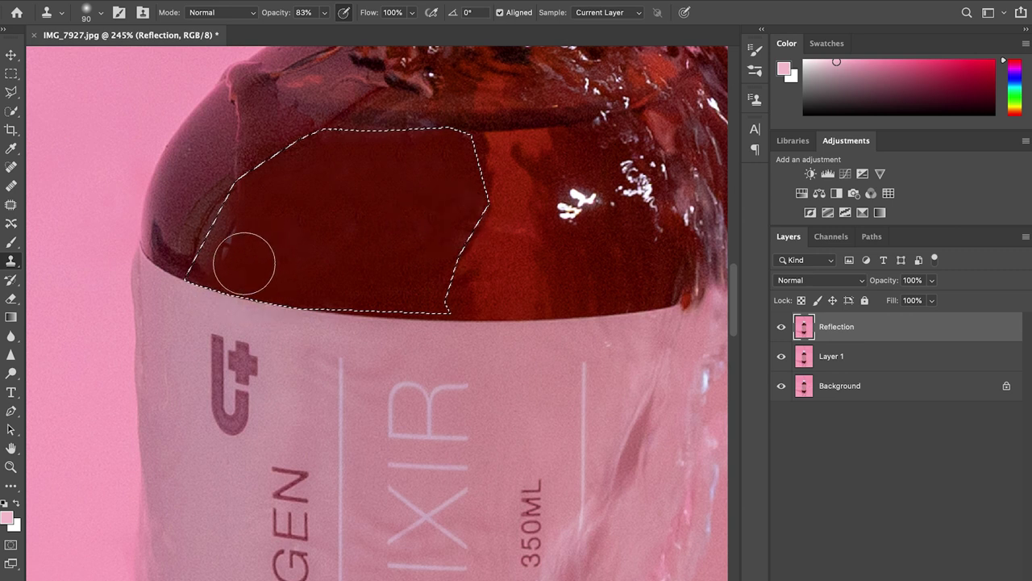
{"action": "mouse_move", "coordinate": [247, 261]}
{"action": "left_mouse_down"}
{"action": "mouse_move", "coordinate": [256, 237]}
{"action": "mouse_move", "coordinate": [246, 248]}
{"action": "mouse_move", "coordinate": [282, 240]}
{"action": "left_mouse_up"}
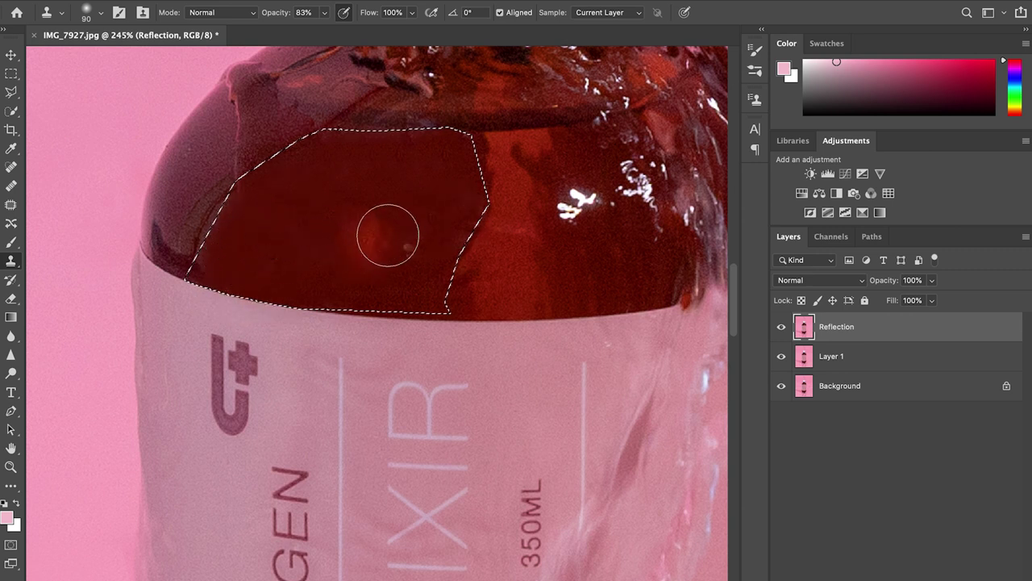
{"action": "left_click", "coordinate": [309, 237], "text": "alt"}
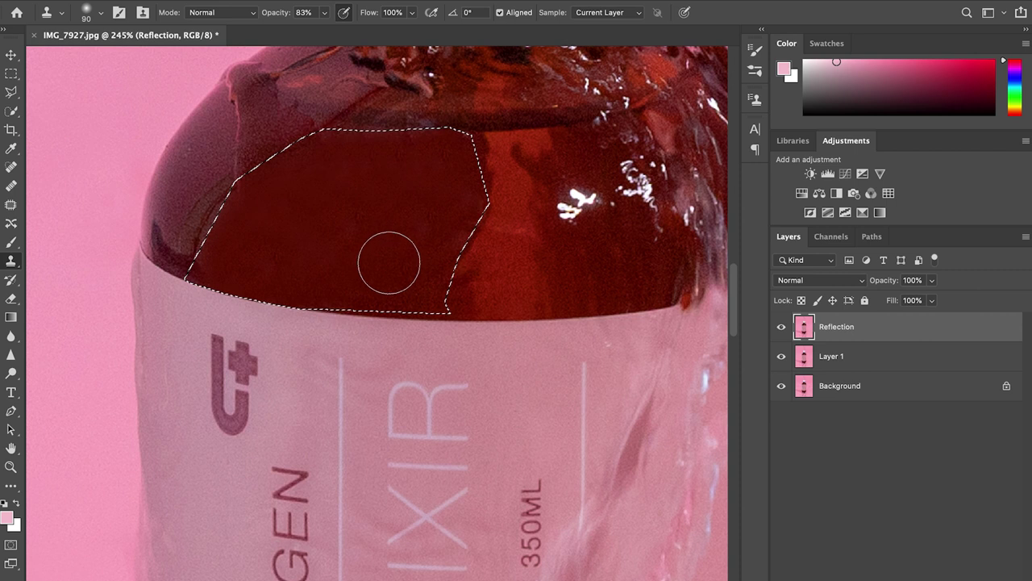
{"action": "mouse_move", "coordinate": [387, 261]}
{"action": "left_mouse_down"}
{"action": "mouse_move", "coordinate": [354, 220]}
{"action": "mouse_move", "coordinate": [271, 258]}
{"action": "mouse_move", "coordinate": [291, 259]}
{"action": "mouse_move", "coordinate": [375, 201]}
{"action": "left_mouse_up"}
{"action": "key", "text": "ctrl+z"}
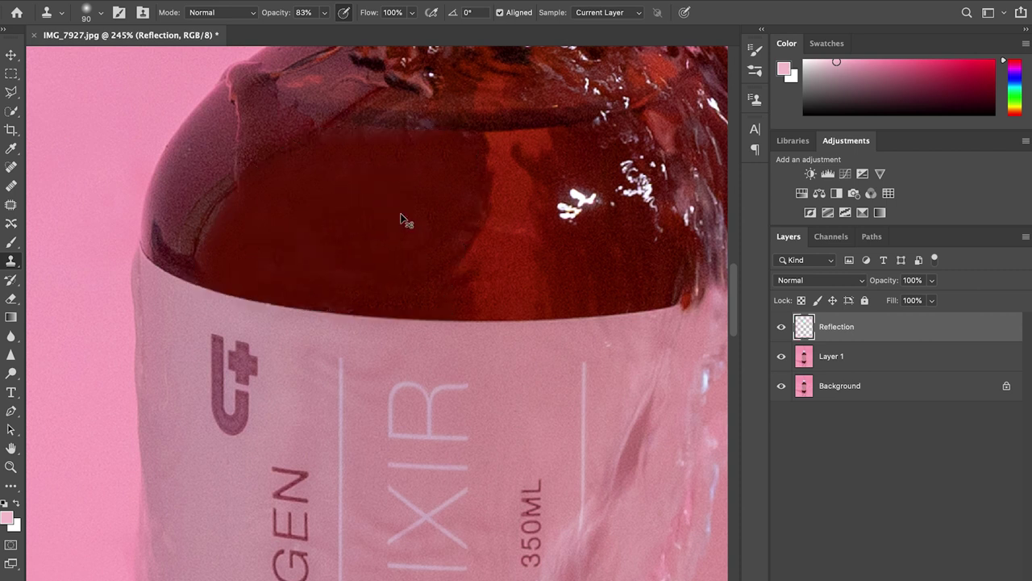
{"action": "mouse_move", "coordinate": [296, 257]}
{"action": "left_mouse_down"}
{"action": "mouse_move", "coordinate": [361, 266]}
{"action": "mouse_move", "coordinate": [326, 260]}
{"action": "mouse_move", "coordinate": [352, 261]}
{"action": "mouse_move", "coordinate": [344, 275]}
{"action": "mouse_move", "coordinate": [363, 250]}
{"action": "left_mouse_up"}
{"action": "left_click", "coordinate": [419, 198], "text": "alt"}
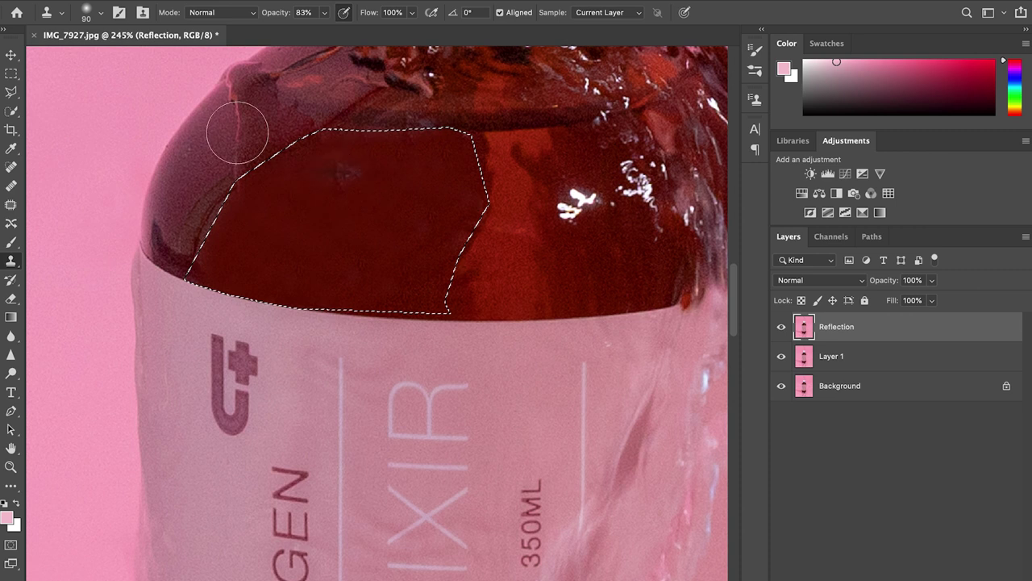
Step: Clear the selection and clone over the shoulder's remaining highlight with a size-60 brush
{"action": "left_click", "coordinate": [11, 74]}
{"action": "left_click", "coordinate": [161, 98]}
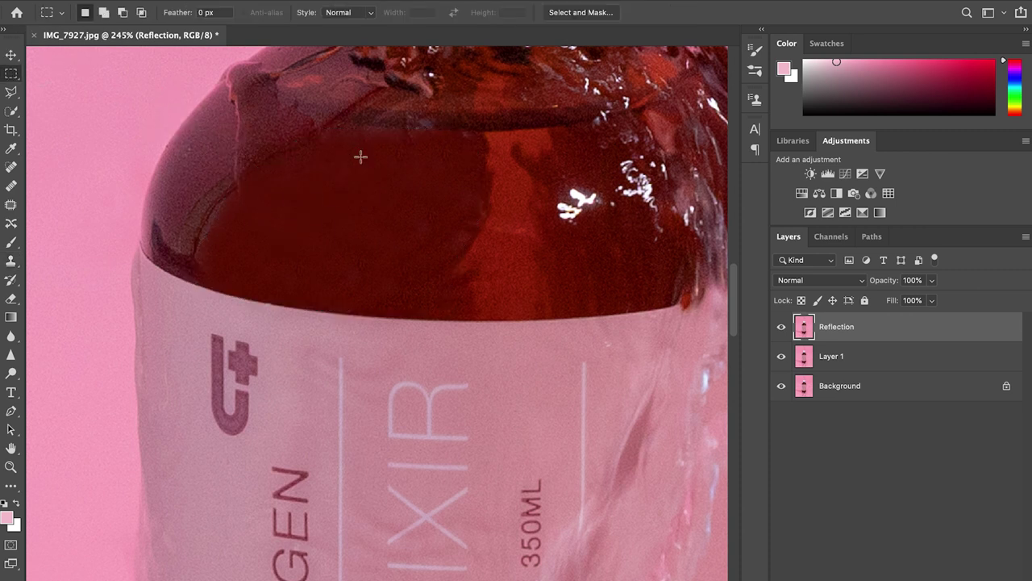
{"action": "scroll", "coordinate": [360, 156], "scroll_direction": "down", "scroll_amount": 5}
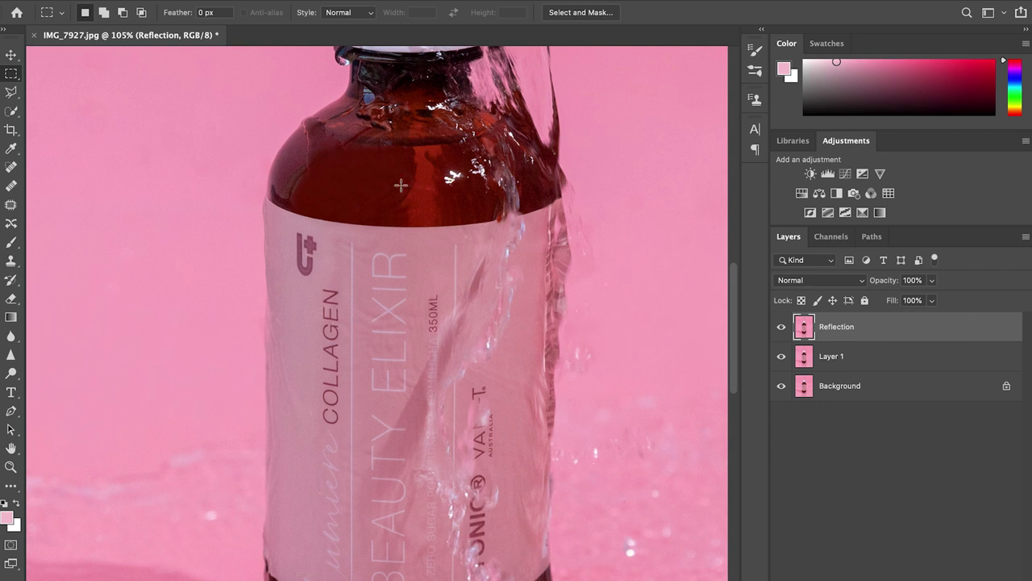
{"action": "left_click", "coordinate": [11, 260]}
{"action": "key", "text": "bracketleft"}
{"action": "key", "text": "bracketleft"}
{"action": "key", "text": "bracketleft"}
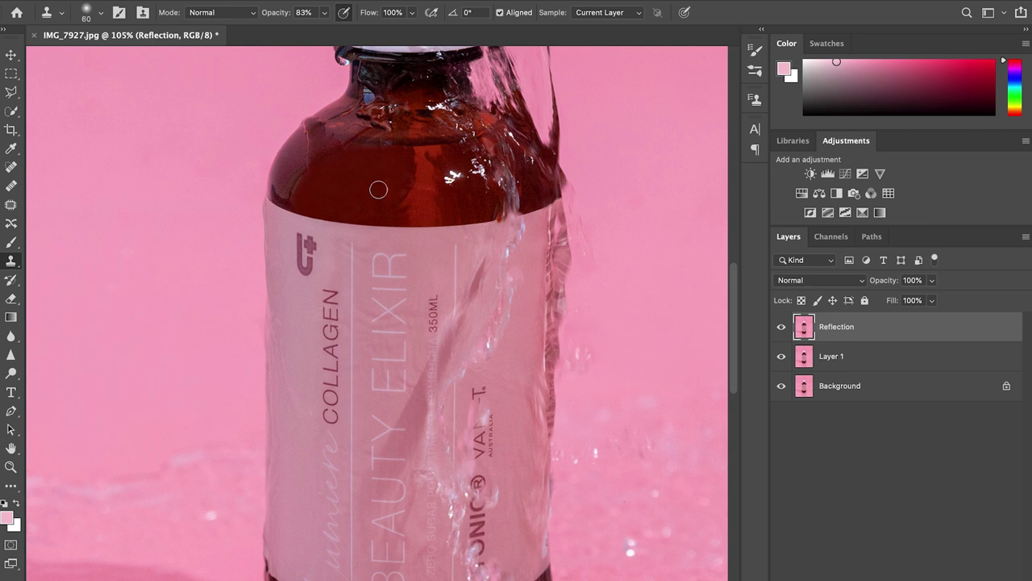
{"action": "scroll", "coordinate": [250, 126], "scroll_direction": "up", "scroll_amount": 3}
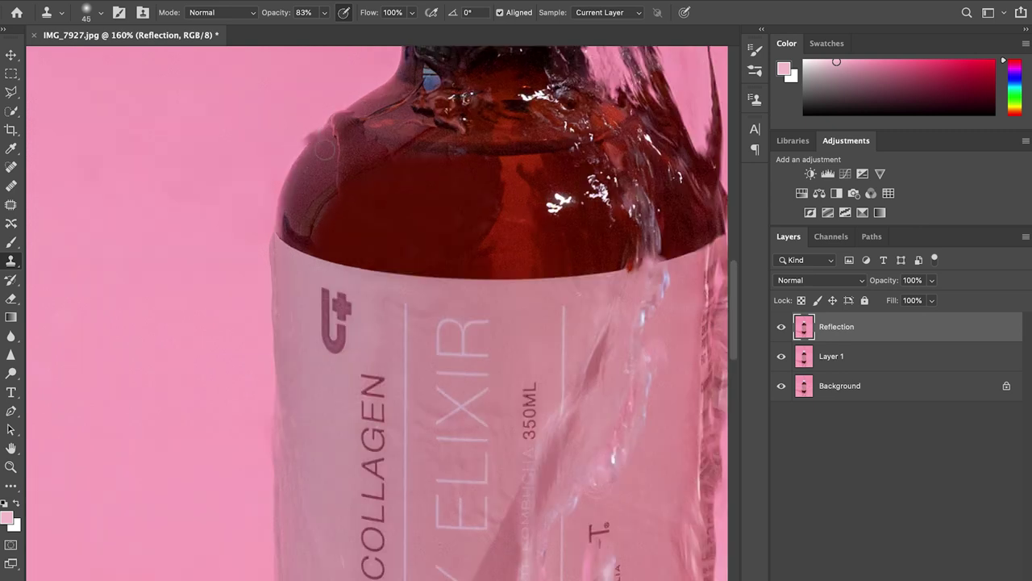
{"action": "mouse_move", "coordinate": [323, 149]}
{"action": "left_mouse_down"}
{"action": "mouse_move", "coordinate": [322, 164]}
{"action": "mouse_move", "coordinate": [340, 153]}
{"action": "mouse_move", "coordinate": [333, 173]}
{"action": "mouse_move", "coordinate": [316, 169]}
{"action": "mouse_move", "coordinate": [330, 145]}
{"action": "mouse_move", "coordinate": [322, 161]}
{"action": "mouse_move", "coordinate": [368, 143]}
{"action": "mouse_move", "coordinate": [321, 167]}
{"action": "left_mouse_up"}
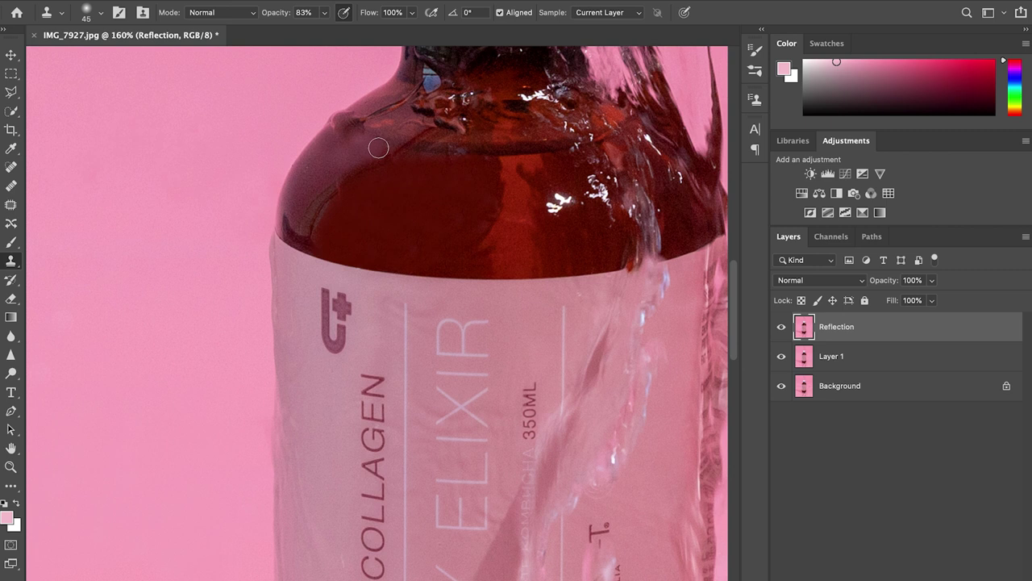
{"action": "mouse_move", "coordinate": [379, 148]}
{"action": "left_mouse_down"}
{"action": "mouse_move", "coordinate": [319, 169]}
{"action": "mouse_move", "coordinate": [323, 196]}
{"action": "mouse_move", "coordinate": [339, 186]}
{"action": "left_mouse_up"}
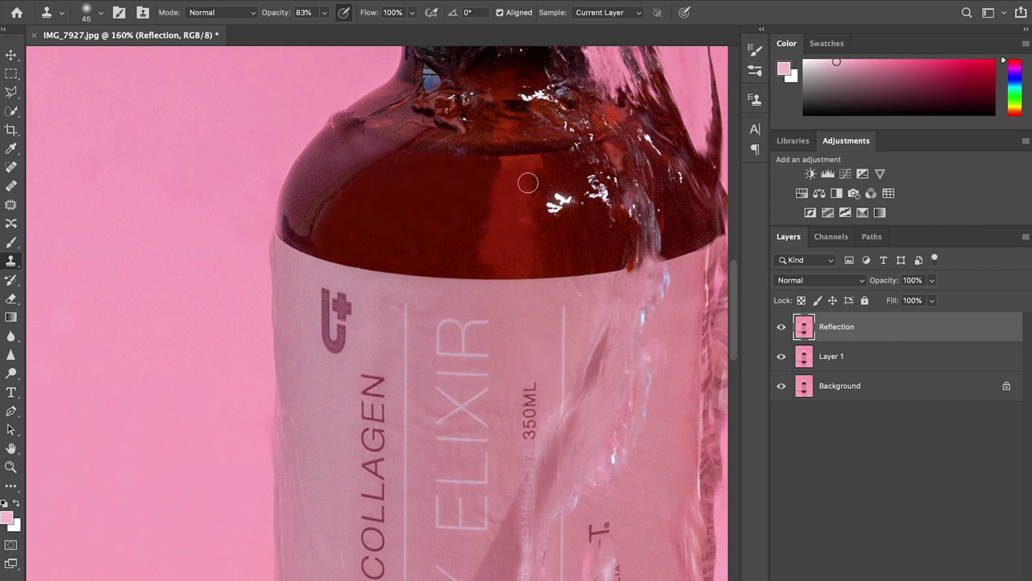
Step: Lower the clone opacity to 41%, shrink the brush to 25, then set opacity to 79%
{"action": "key", "text": "4"}
{"action": "key", "text": "1"}
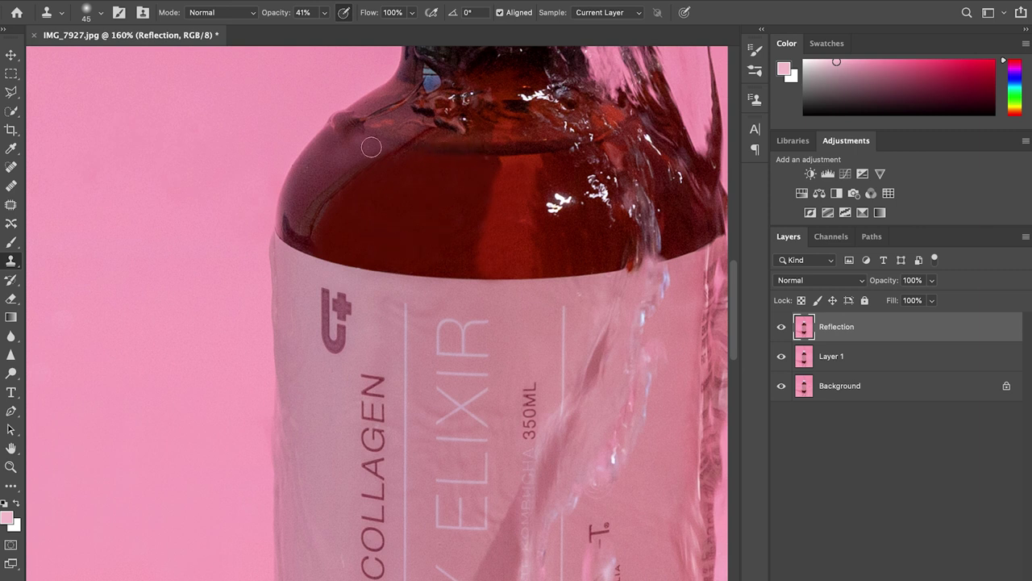
{"action": "key", "text": "bracketleft"}
{"action": "key", "text": "bracketleft"}
{"action": "key", "text": "bracketleft"}
{"action": "key", "text": "bracketleft"}
{"action": "key", "text": "7"}
{"action": "key", "text": "9"}
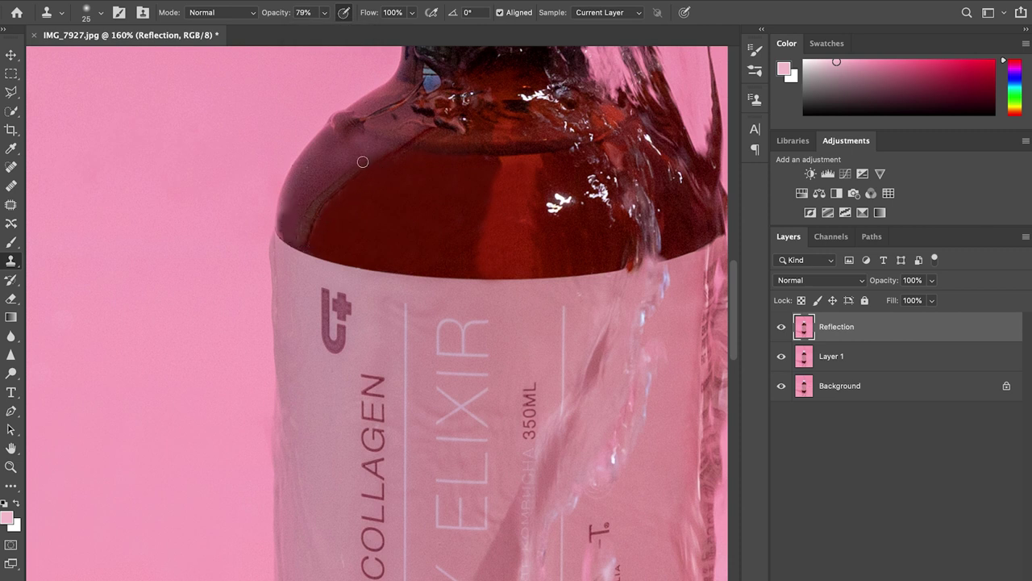
Step: Fit the whole photo on screen and toggle the Reflection layer off, on and off to compare
{"action": "key", "text": "ctrl+0"}
{"action": "left_click", "coordinate": [783, 327]}
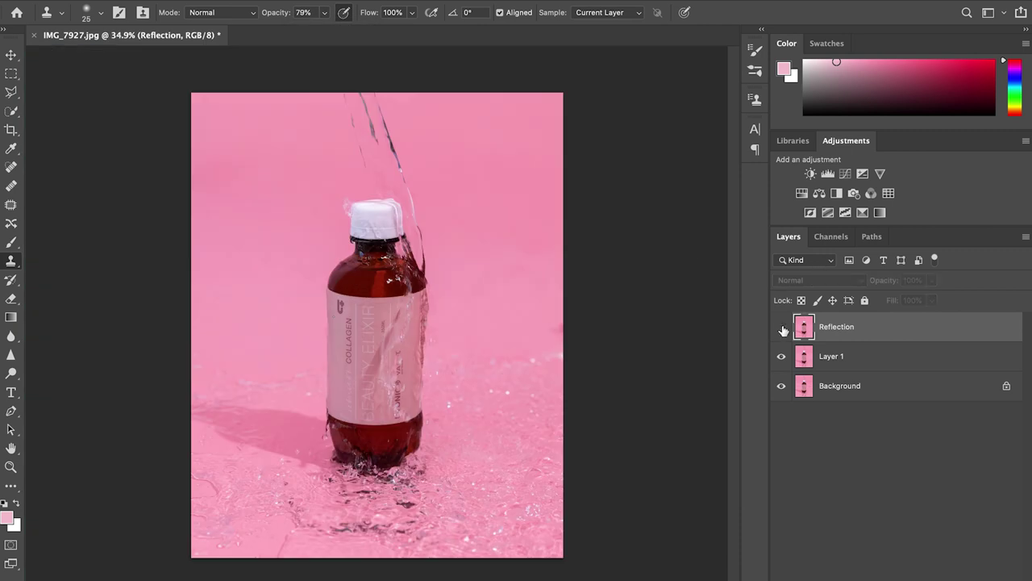
{"action": "left_click", "coordinate": [783, 329]}
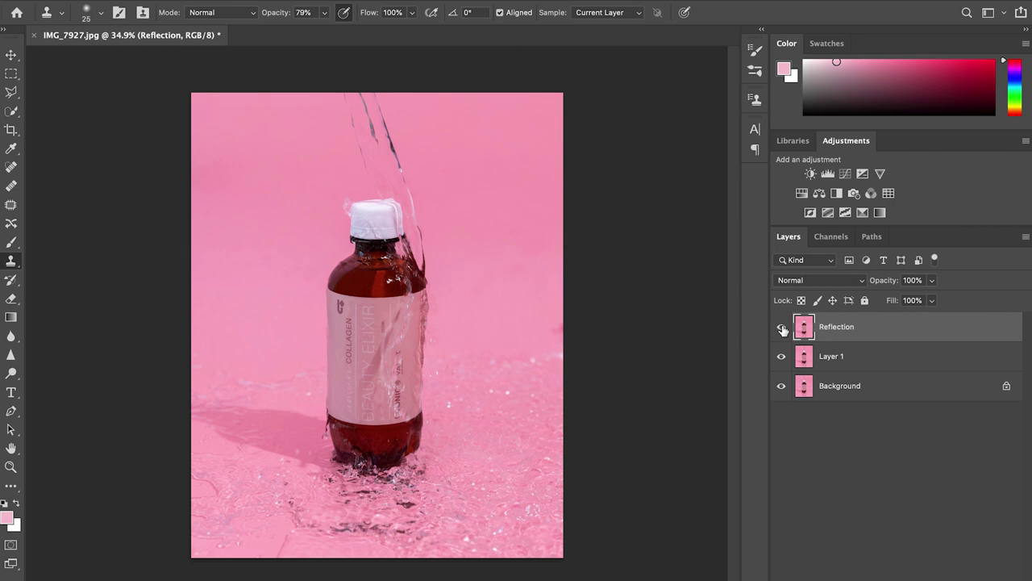
{"action": "left_click", "coordinate": [784, 329]}
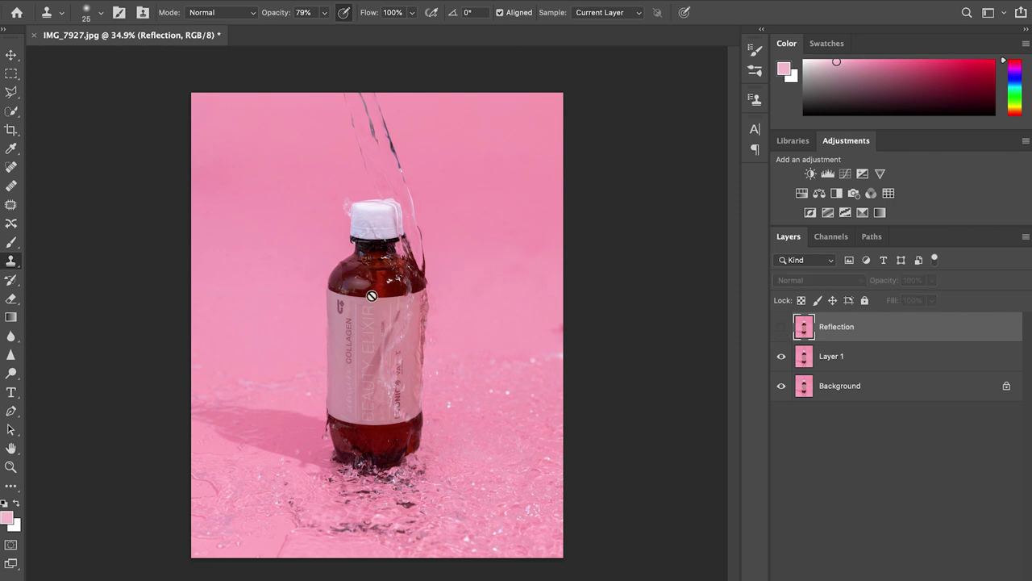
Step: Make the Reflection layer visible again
{"action": "left_click", "coordinate": [781, 329]}
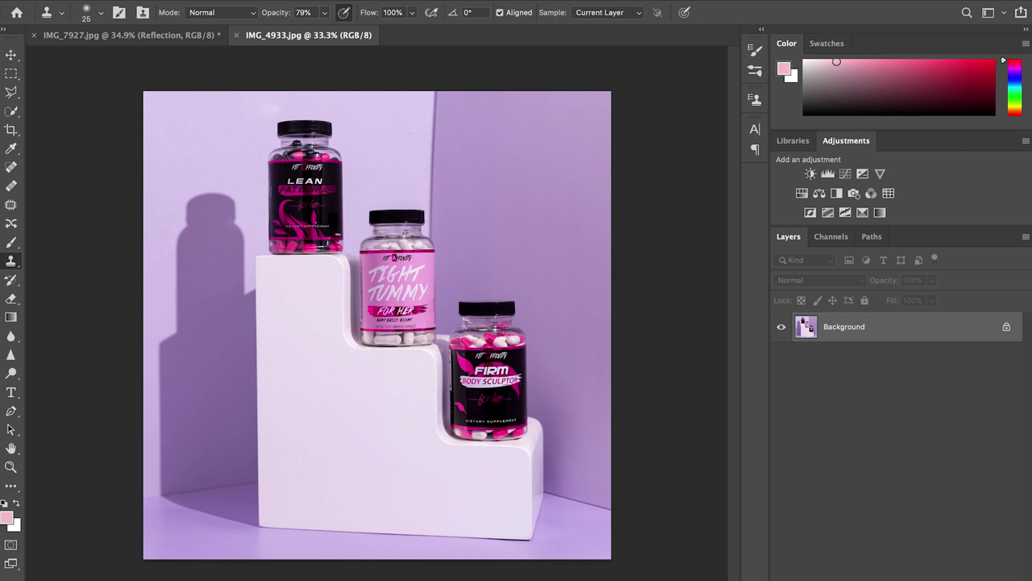
Step: Duplicate the Background into a new Layer 1
{"action": "scroll", "coordinate": [434, 136], "scroll_direction": "up", "scroll_amount": 2}
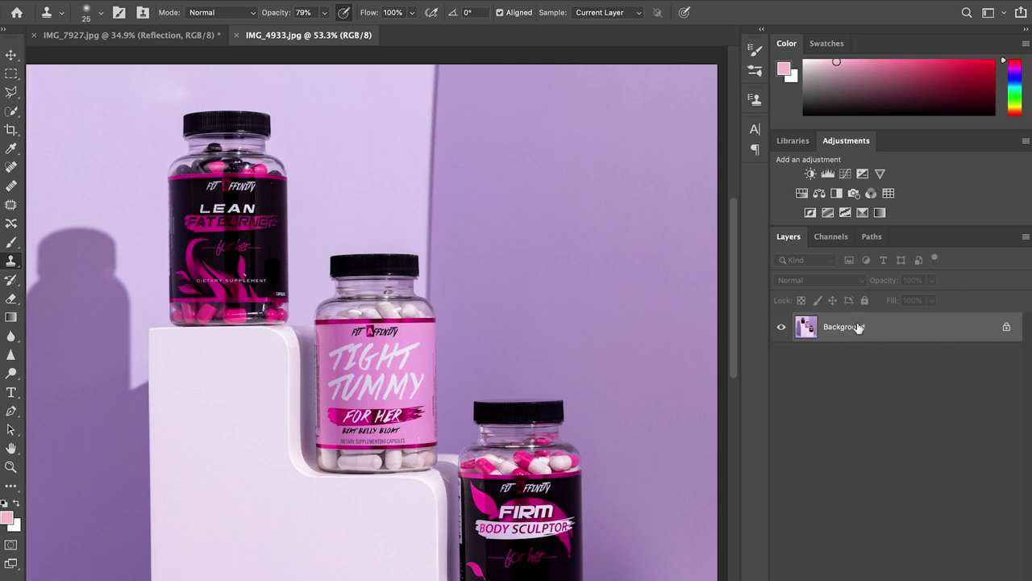
{"action": "key", "text": "ctrl+j"}
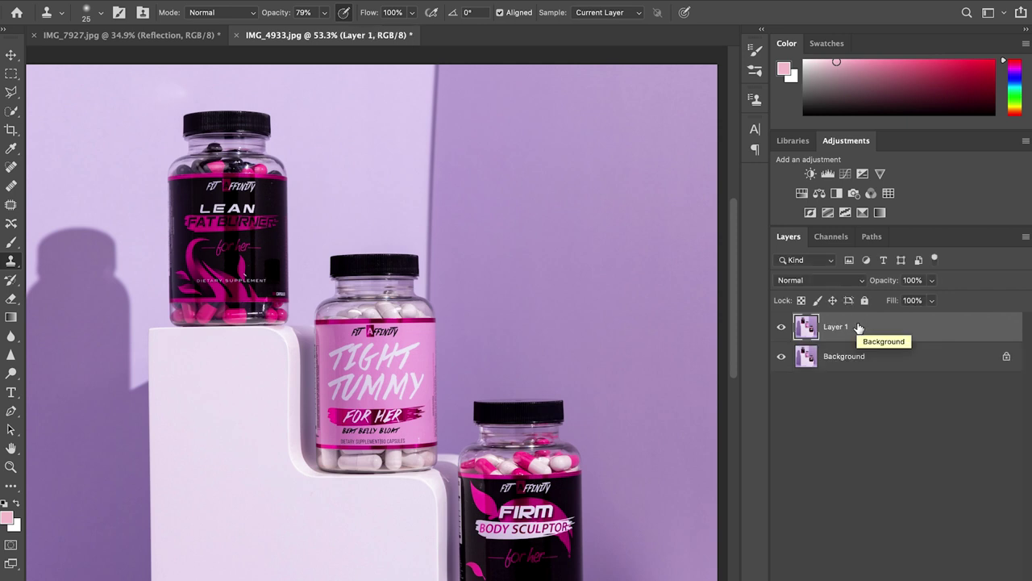
{"action": "left_click", "coordinate": [13, 93]}
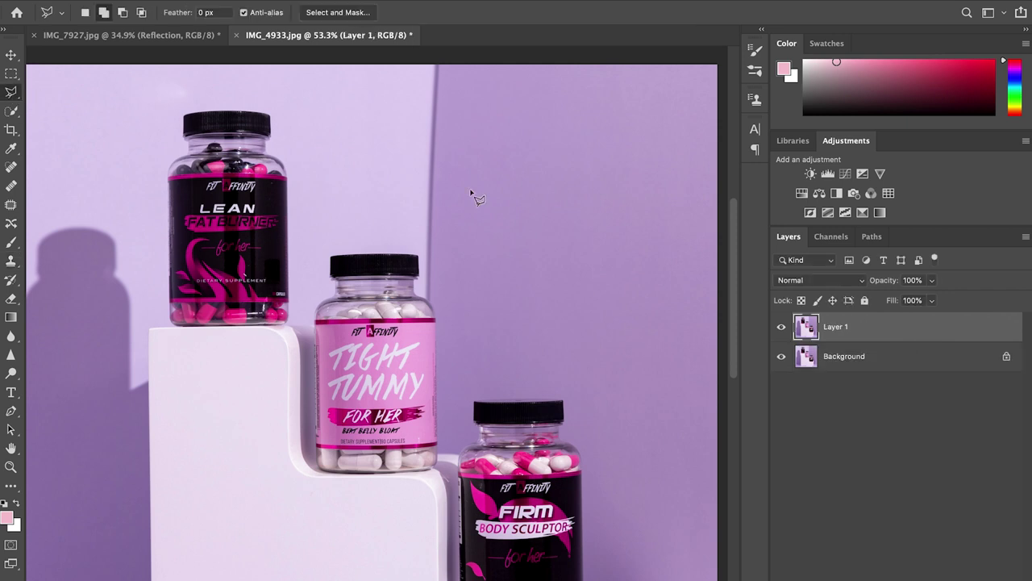
Step: Outline a narrow polygonal strip along the vertical wall seam from the image's top edge
{"action": "scroll", "coordinate": [449, 253], "scroll_direction": "up", "scroll_amount": 3}
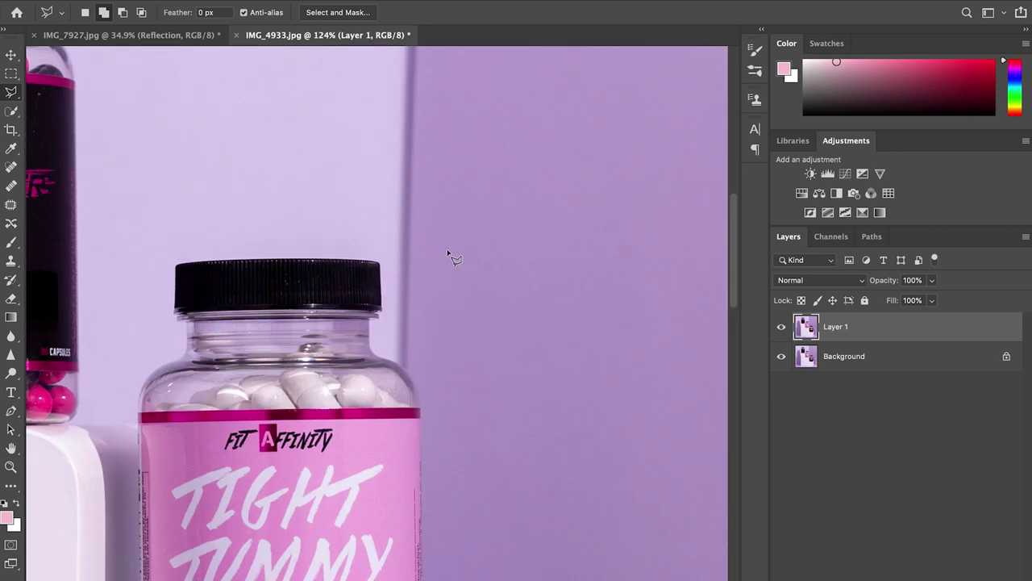
{"action": "left_click", "coordinate": [407, 373]}
{"action": "scroll", "coordinate": [422, 323], "scroll_direction": "down", "scroll_amount": 2}
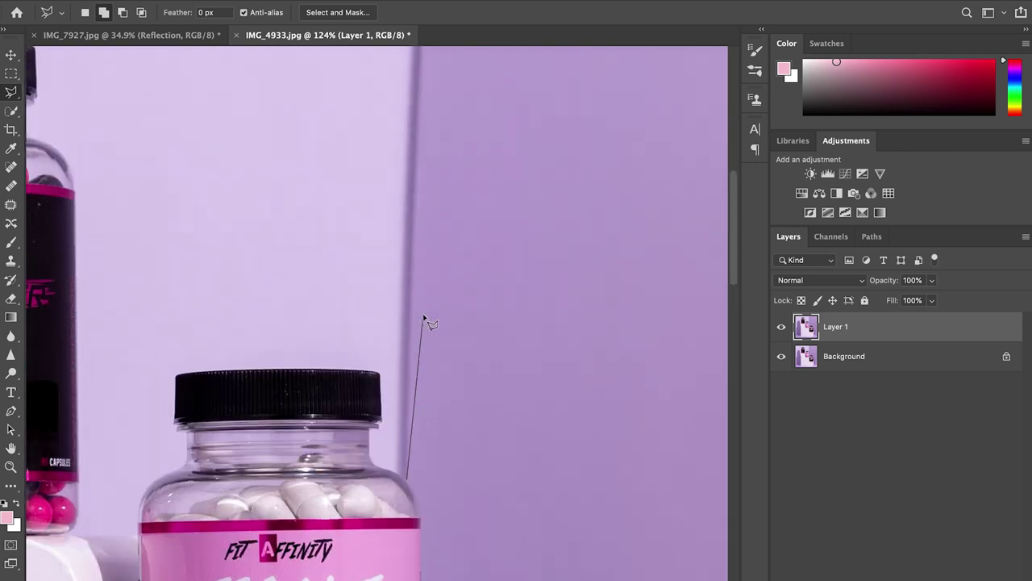
{"action": "scroll", "coordinate": [422, 138], "scroll_direction": "down", "scroll_amount": 2}
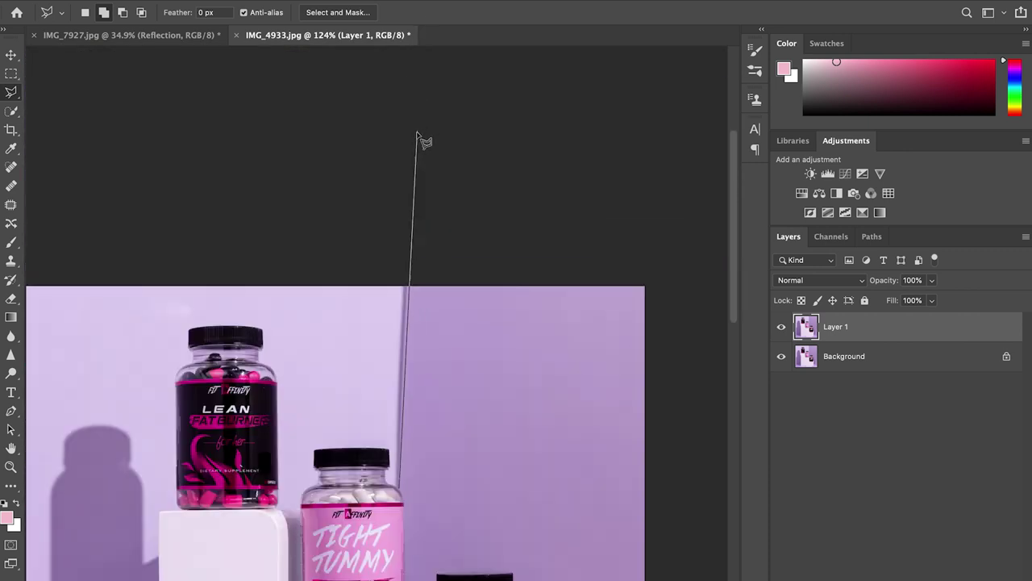
{"action": "scroll", "coordinate": [399, 306], "scroll_direction": "up", "scroll_amount": 3}
{"action": "scroll", "coordinate": [419, 314], "scroll_direction": "down", "scroll_amount": 2}
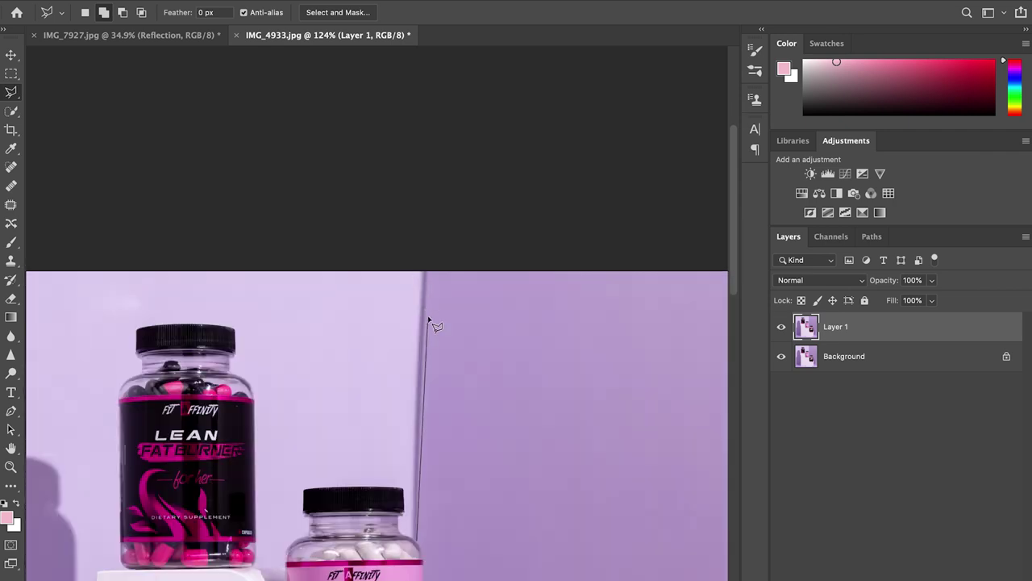
{"action": "scroll", "coordinate": [432, 320], "scroll_direction": "down", "scroll_amount": 1}
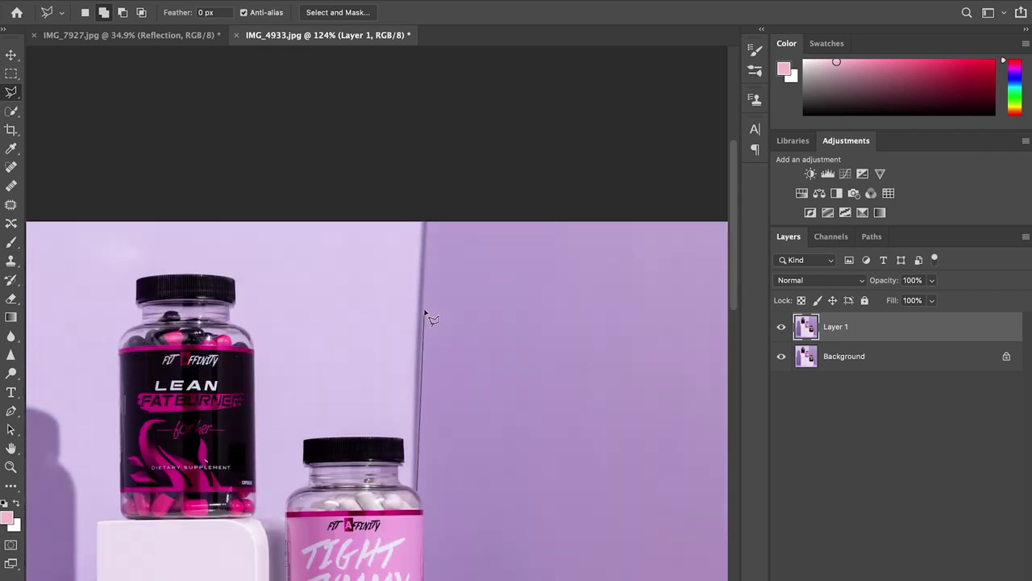
{"action": "left_click", "coordinate": [418, 206]}
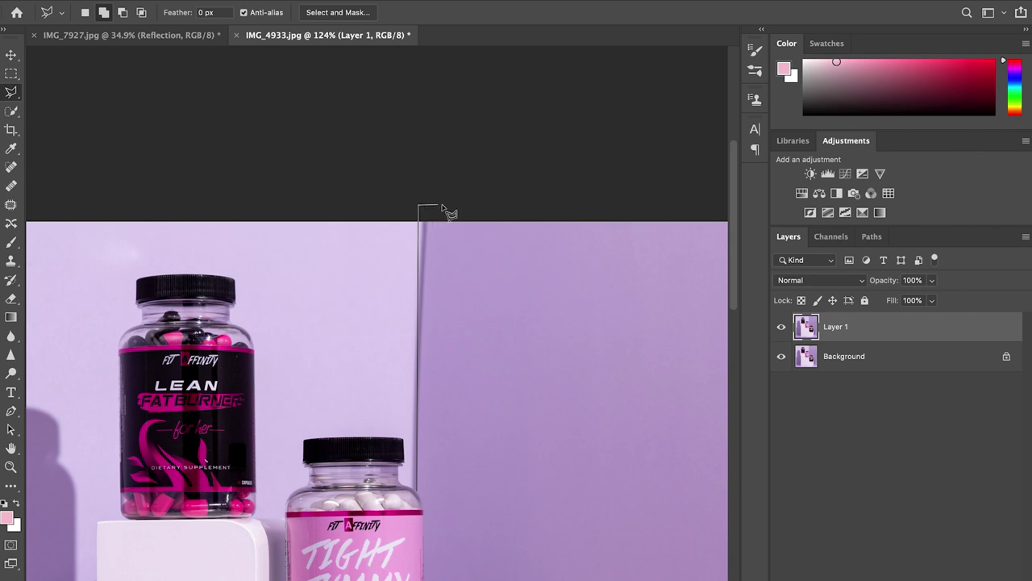
{"action": "left_click", "coordinate": [443, 206]}
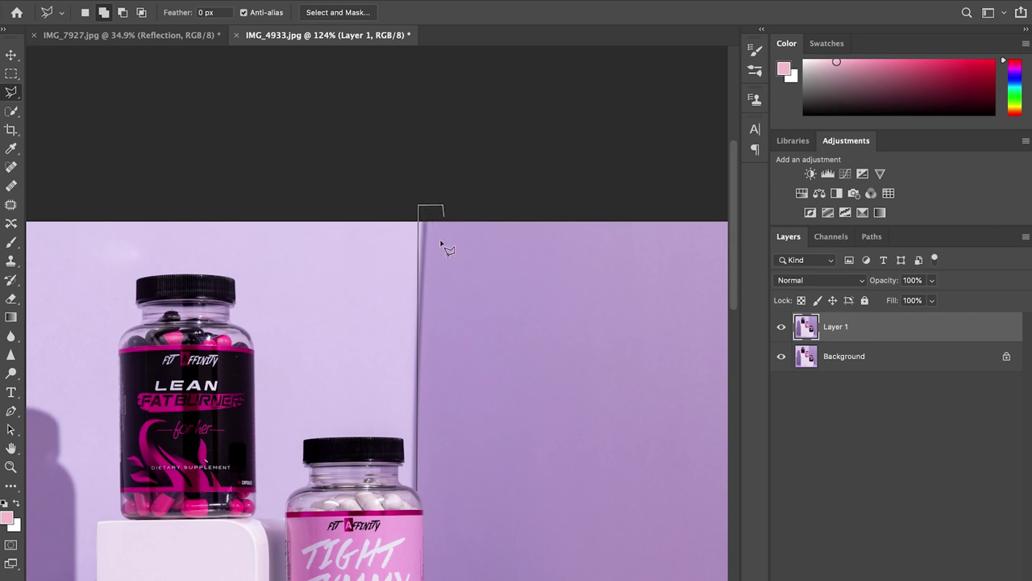
{"action": "left_click", "coordinate": [441, 500]}
{"action": "scroll", "coordinate": [433, 509], "scroll_direction": "up", "scroll_amount": 2}
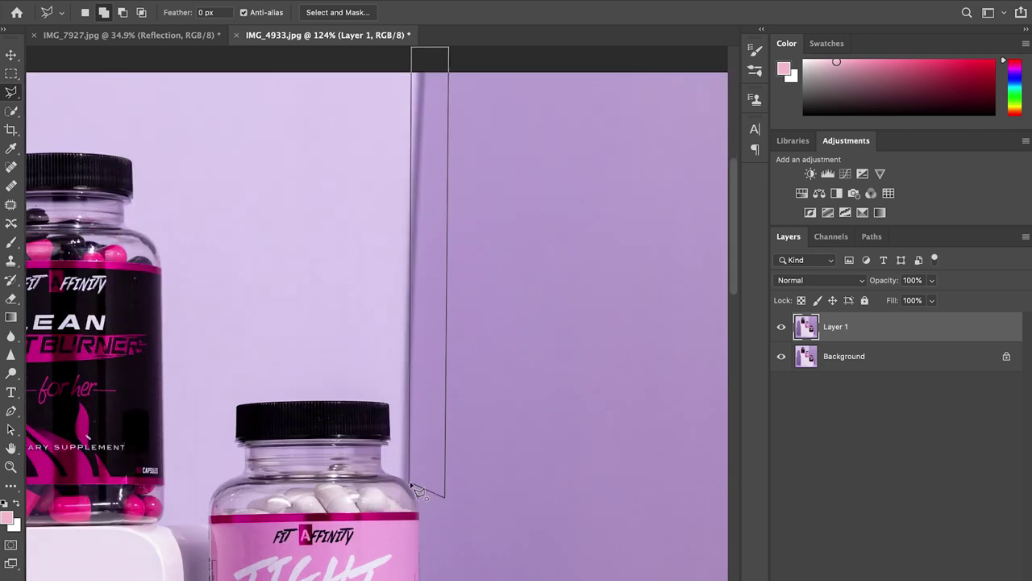
{"action": "left_click", "coordinate": [417, 492]}
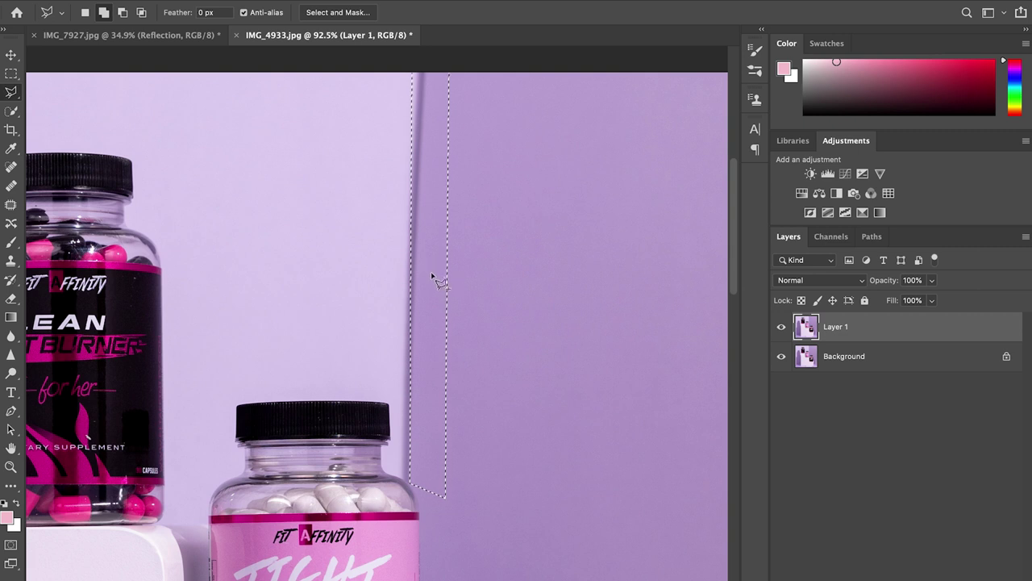
{"action": "scroll", "coordinate": [433, 276], "scroll_direction": "down", "scroll_amount": 2}
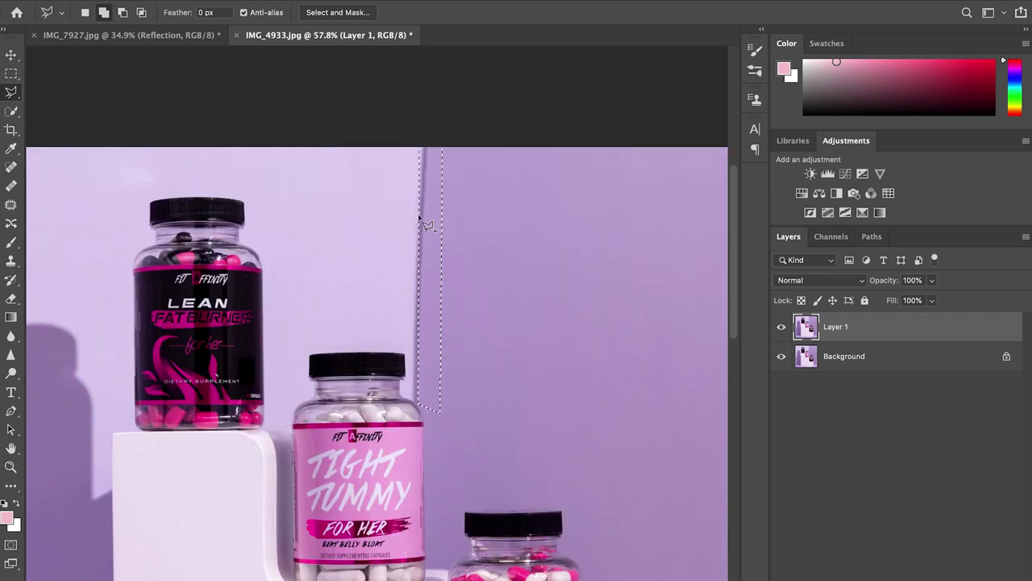
Step: Set the Clone Stamp to size 100 at 91% opacity and paint plain wall over the seam streak
{"action": "left_click", "coordinate": [12, 263]}
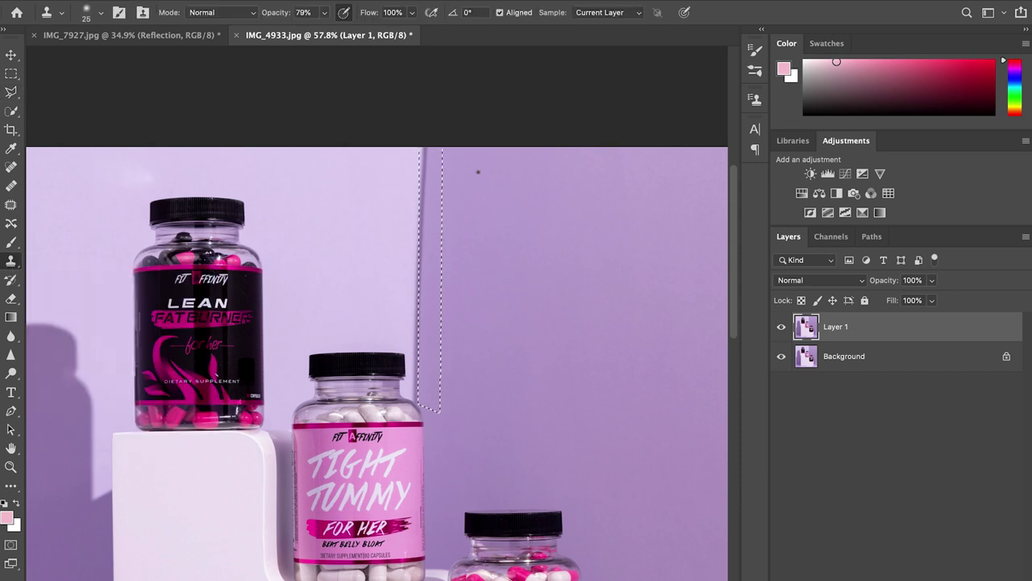
{"action": "key", "text": "bracketright"}
{"action": "key", "text": "bracketright"}
{"action": "key", "text": "bracketright"}
{"action": "key", "text": "bracketright"}
{"action": "key", "text": "bracketright"}
{"action": "key", "text": "bracketright"}
{"action": "key", "text": "bracketright"}
{"action": "key", "text": "bracketright"}
{"action": "key", "text": "bracketright"}
{"action": "left_click", "coordinate": [325, 12]}
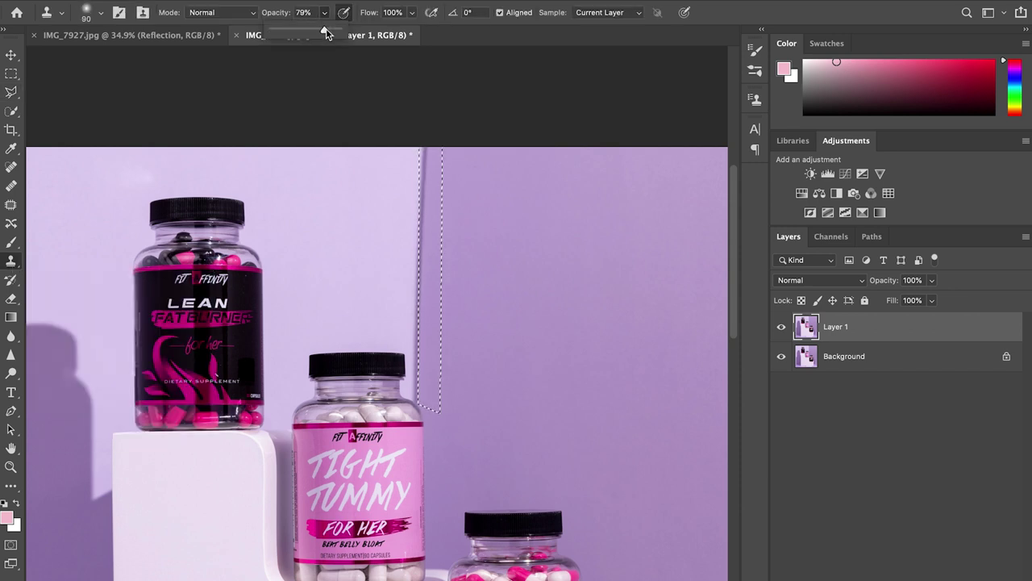
{"action": "left_click_drag", "start_coordinate": [326, 28], "coordinate": [331, 29]}
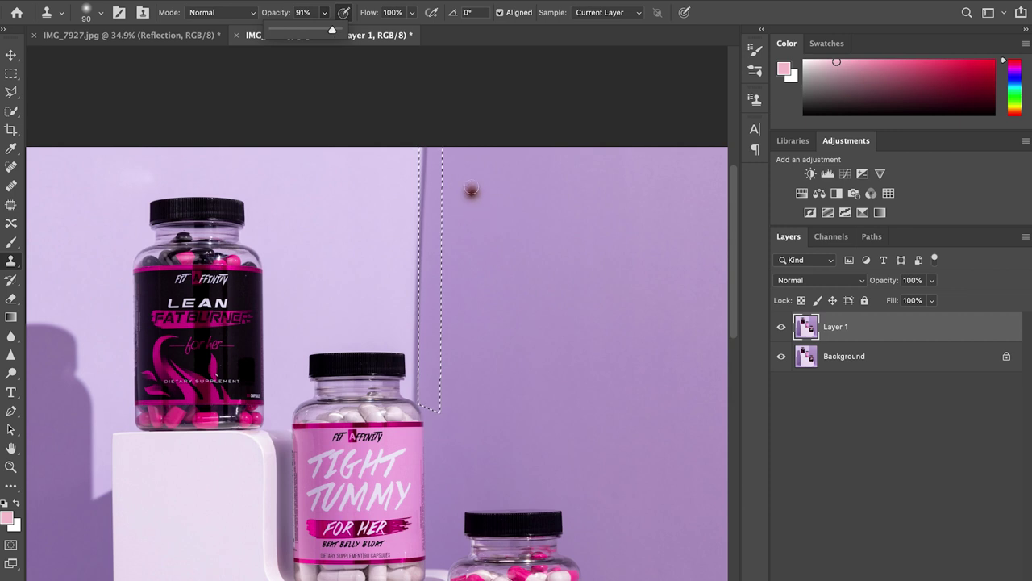
{"action": "key", "text": "bracketright"}
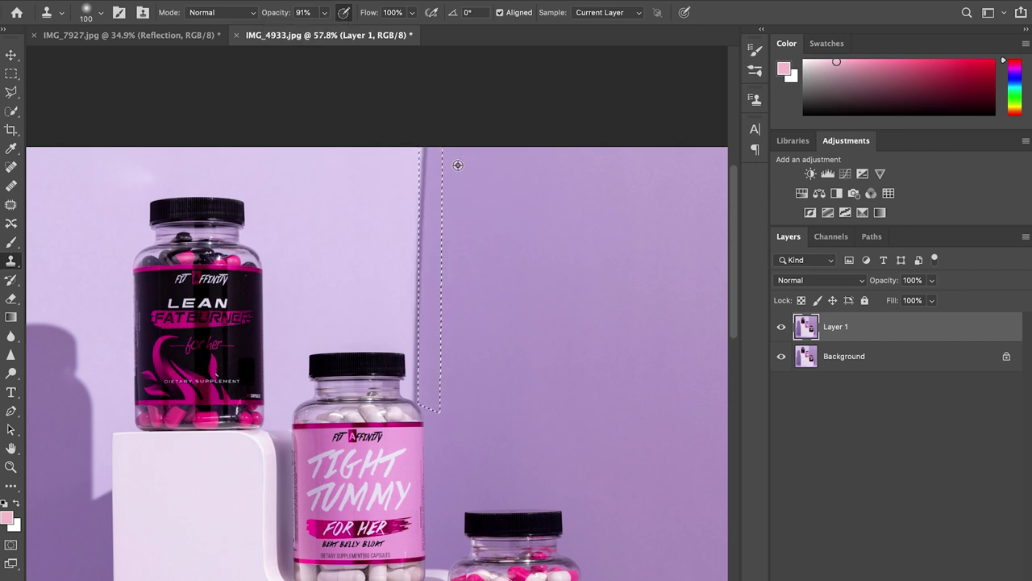
{"action": "left_click", "coordinate": [457, 164], "text": "alt"}
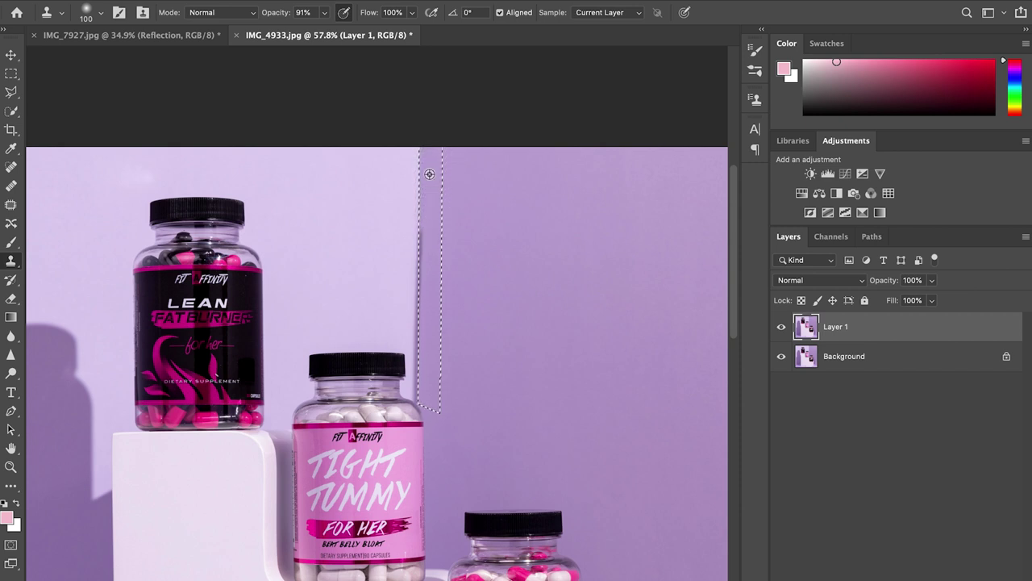
{"action": "mouse_move", "coordinate": [421, 231]}
{"action": "left_mouse_down"}
{"action": "mouse_move", "coordinate": [417, 271]}
{"action": "mouse_move", "coordinate": [427, 241]}
{"action": "left_mouse_up"}
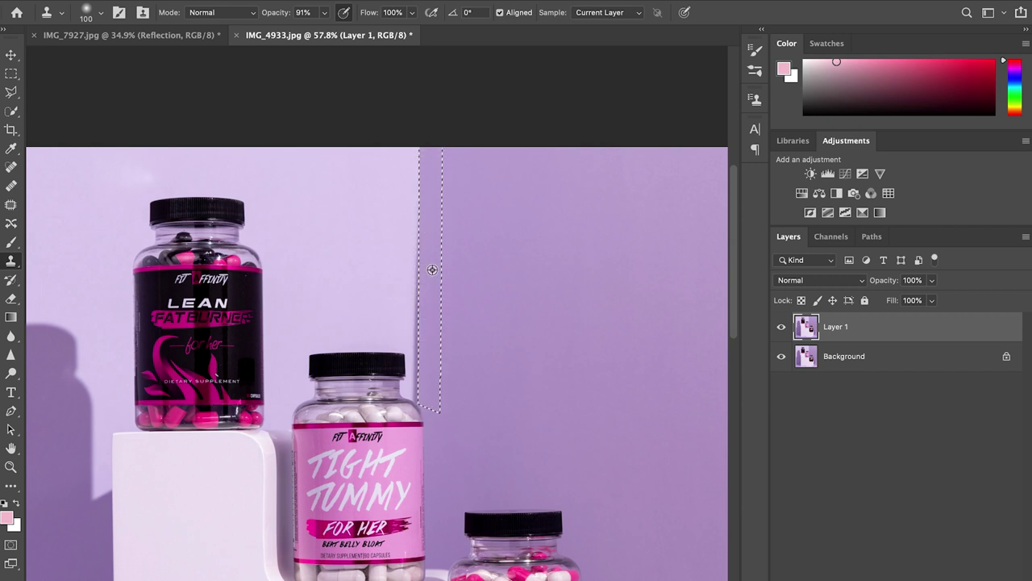
Step: Resample clean wall and clone down the seam from the top to beside the jar
{"action": "scroll", "coordinate": [414, 379], "scroll_direction": "up", "scroll_amount": 3}
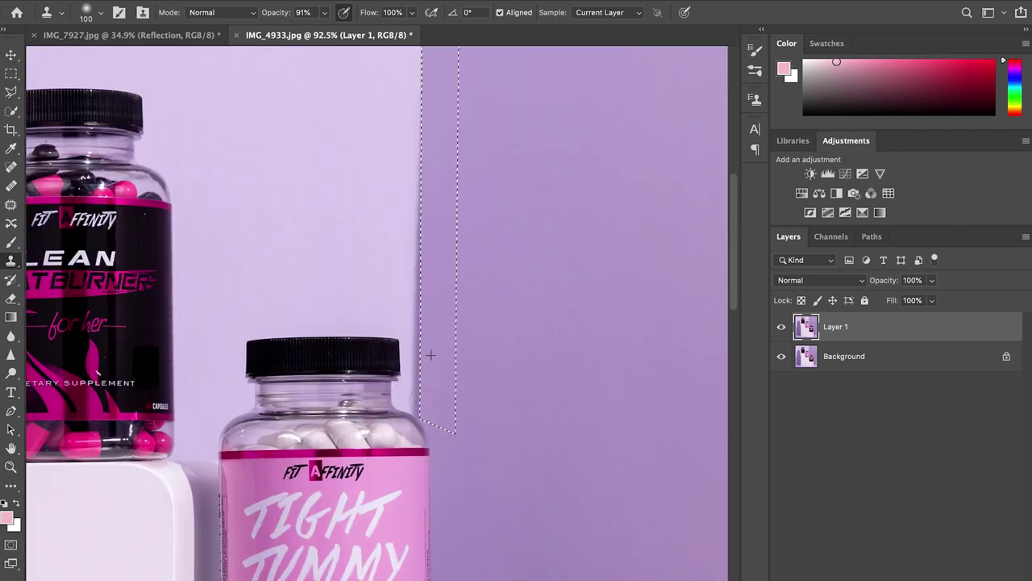
{"action": "scroll", "coordinate": [439, 292], "scroll_direction": "up", "scroll_amount": 3}
{"action": "left_click", "coordinate": [441, 293], "text": "alt"}
{"action": "mouse_move", "coordinate": [420, 325]}
{"action": "left_mouse_down"}
{"action": "mouse_move", "coordinate": [412, 258]}
{"action": "mouse_move", "coordinate": [429, 134]}
{"action": "mouse_move", "coordinate": [415, 113]}
{"action": "mouse_move", "coordinate": [416, 66]}
{"action": "mouse_move", "coordinate": [412, 83]}
{"action": "left_mouse_up"}
{"action": "left_click", "coordinate": [442, 134], "text": "alt"}
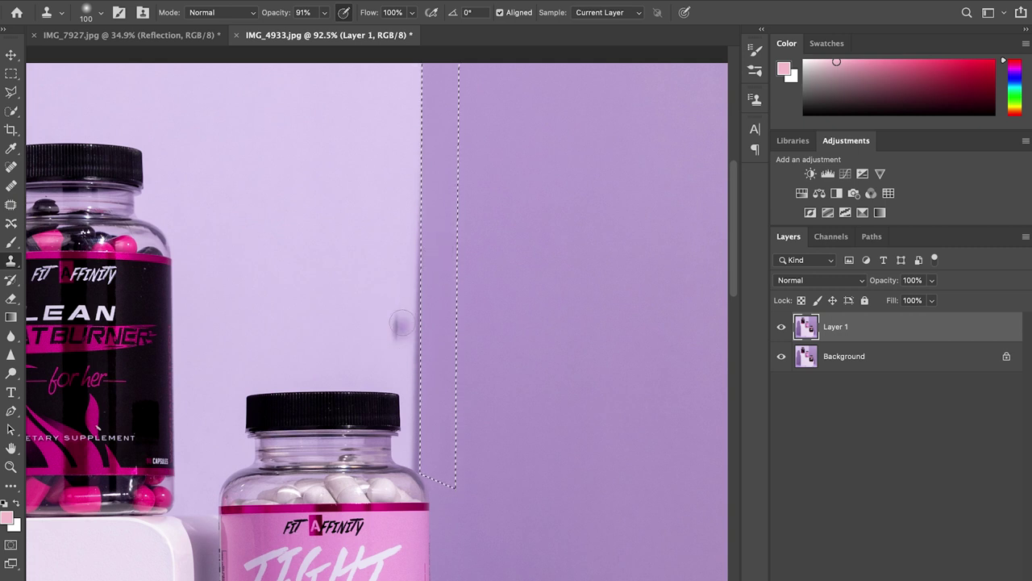
{"action": "left_click_drag", "start_coordinate": [387, 416], "coordinate": [384, 484]}
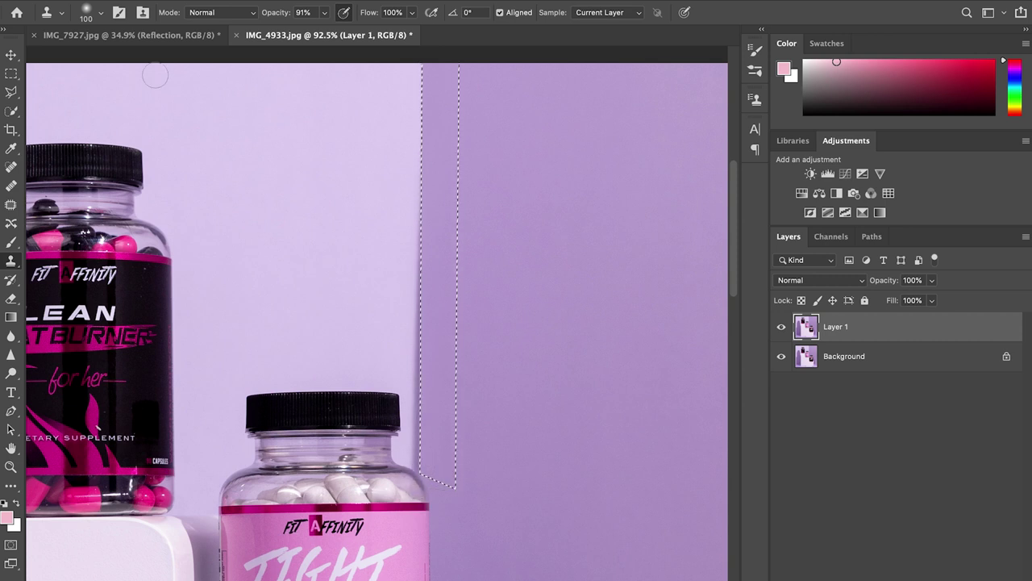
Step: Invert the selection around the wall seam strip
{"action": "left_click", "coordinate": [11, 93]}
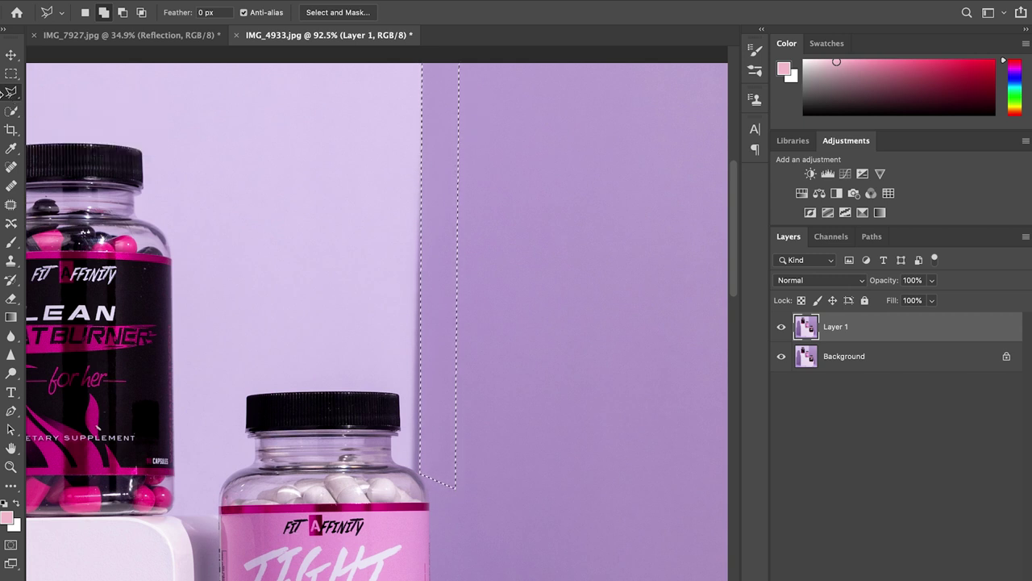
{"action": "right_click", "coordinate": [460, 143]}
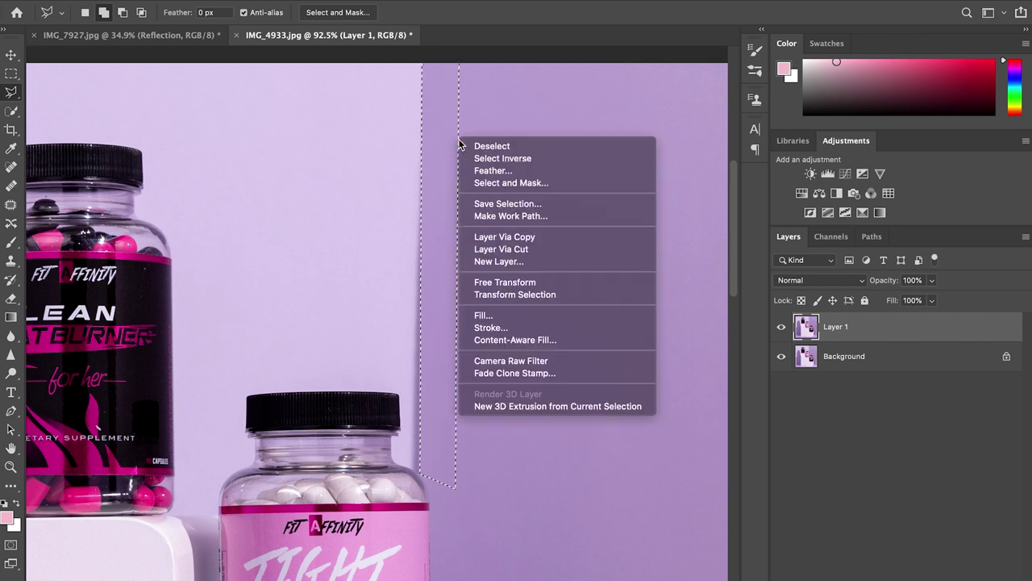
{"action": "left_click", "coordinate": [498, 159]}
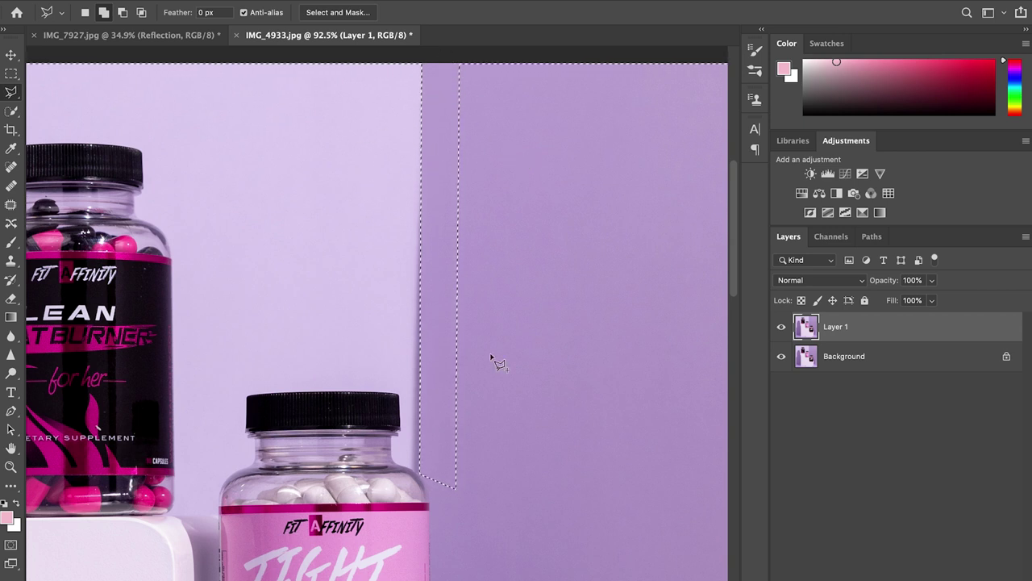
Step: Clone clean wall over the dark shadow edge beside the seam with a size-50 brush
{"action": "left_click", "coordinate": [11, 260]}
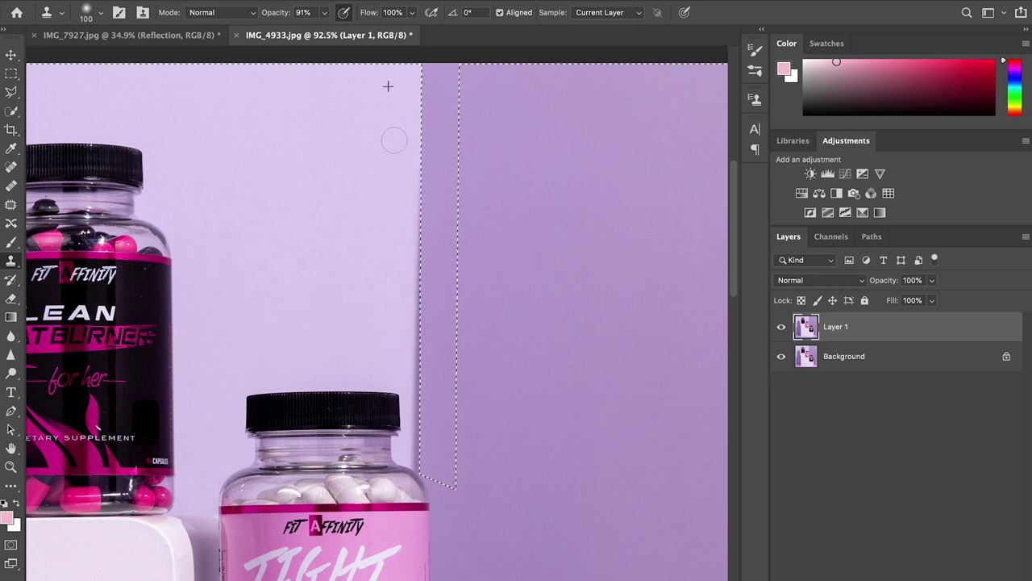
{"action": "left_click_drag", "start_coordinate": [394, 141], "coordinate": [412, 167]}
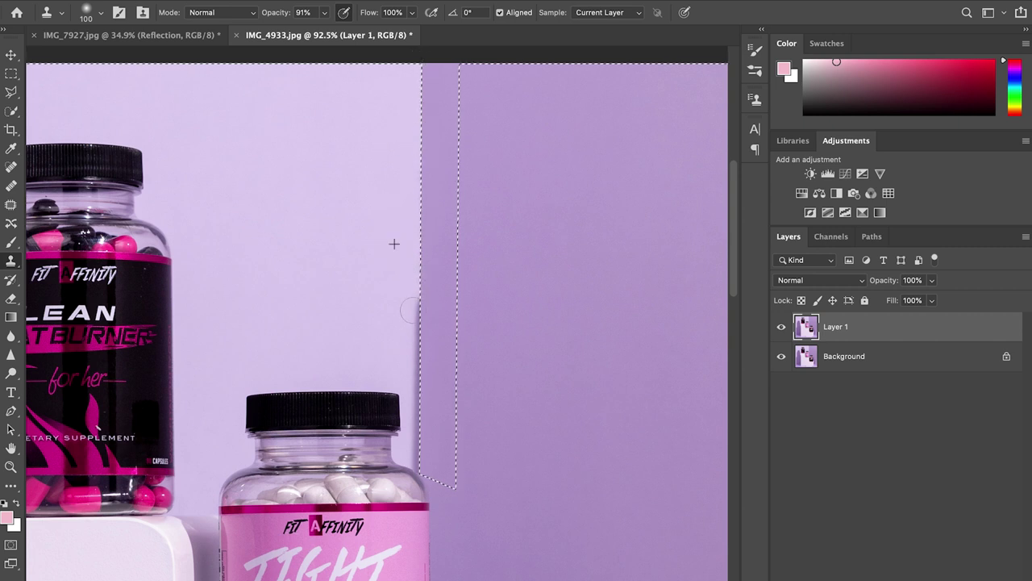
{"action": "scroll", "coordinate": [399, 242], "scroll_direction": "up", "scroll_amount": 3}
{"action": "mouse_move", "coordinate": [414, 264]}
{"action": "left_mouse_down"}
{"action": "mouse_move", "coordinate": [426, 295]}
{"action": "mouse_move", "coordinate": [403, 345]}
{"action": "mouse_move", "coordinate": [407, 307]}
{"action": "left_mouse_up"}
{"action": "scroll", "coordinate": [421, 320], "scroll_direction": "down", "scroll_amount": 1}
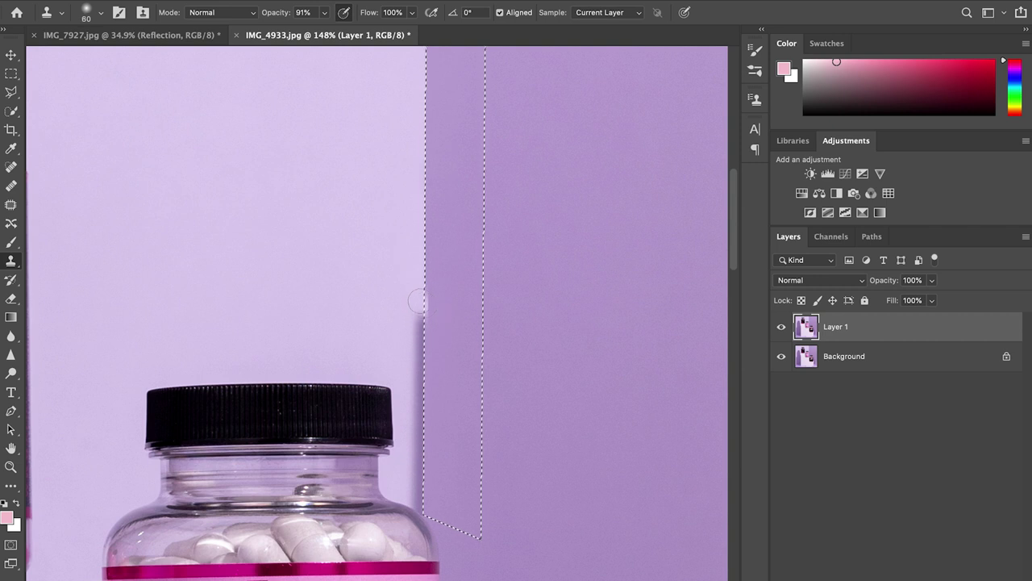
{"action": "key", "text": "bracketleft"}
{"action": "key", "text": "bracketleft"}
{"action": "key", "text": "bracketleft"}
{"action": "key", "text": "bracketleft"}
{"action": "key", "text": "bracketleft"}
{"action": "left_click", "coordinate": [416, 282], "text": "alt"}
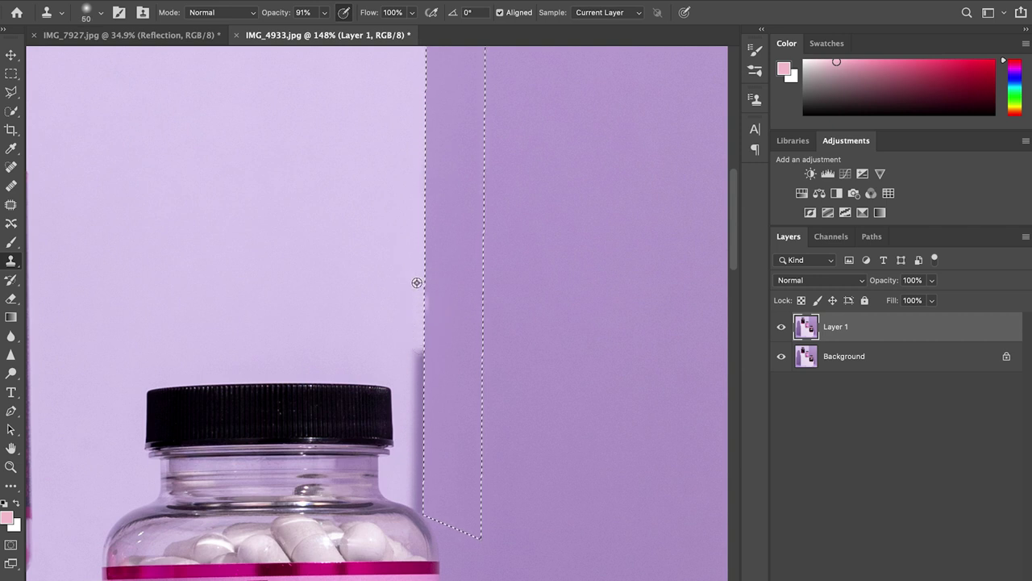
{"action": "mouse_move", "coordinate": [413, 336]}
{"action": "left_mouse_down"}
{"action": "mouse_move", "coordinate": [420, 394]}
{"action": "mouse_move", "coordinate": [405, 456]}
{"action": "left_mouse_up"}
Step: Continue cloning over the jar's shadow edge, touching up with a size-30 brush
{"action": "scroll", "coordinate": [438, 429], "scroll_direction": "up", "scroll_amount": 3}
{"action": "scroll", "coordinate": [400, 379], "scroll_direction": "down", "scroll_amount": 2}
{"action": "left_click_drag", "start_coordinate": [407, 326], "coordinate": [404, 399]}
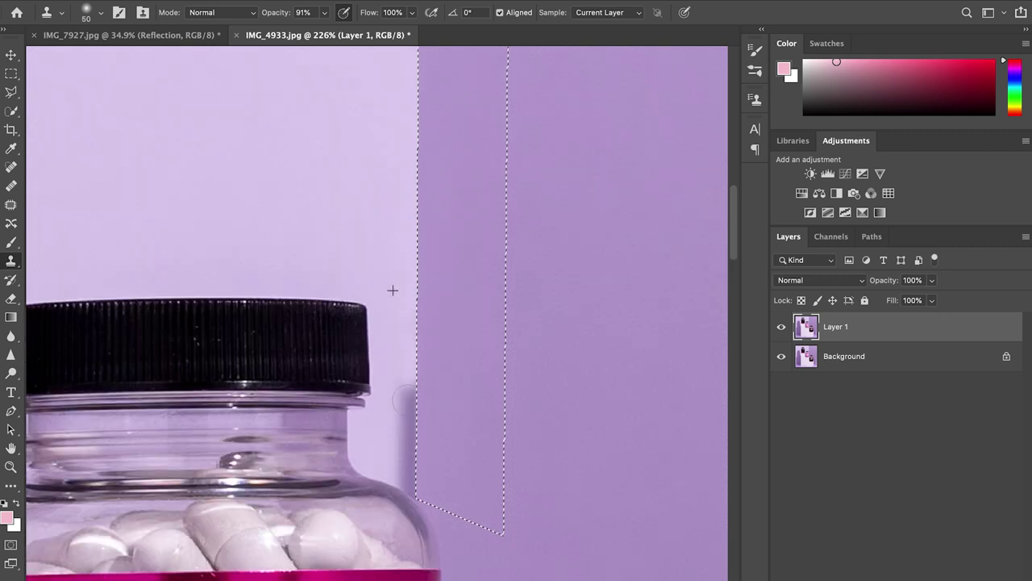
{"action": "scroll", "coordinate": [405, 443], "scroll_direction": "down", "scroll_amount": 1}
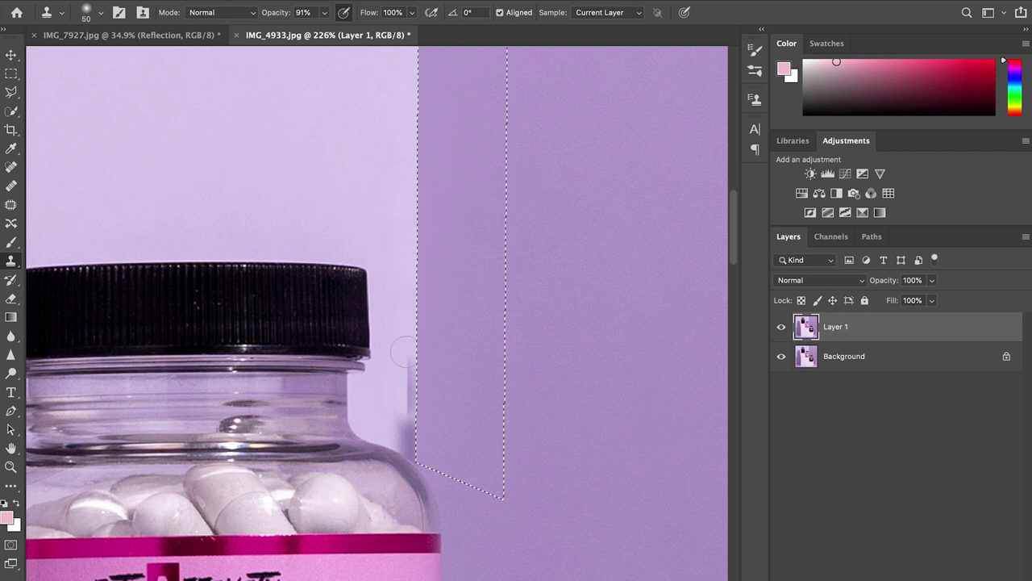
{"action": "mouse_move", "coordinate": [401, 363]}
{"action": "left_mouse_down"}
{"action": "mouse_move", "coordinate": [403, 421]}
{"action": "mouse_move", "coordinate": [419, 447]}
{"action": "left_mouse_up"}
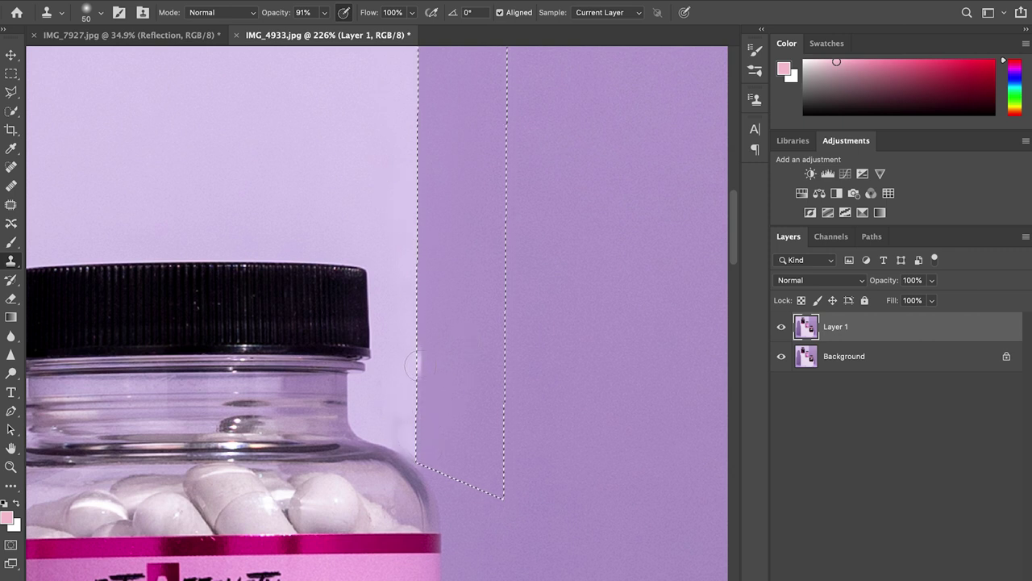
{"action": "left_click", "coordinate": [418, 360], "text": "alt"}
{"action": "left_click_drag", "start_coordinate": [417, 393], "coordinate": [417, 394]}
{"action": "key", "text": "bracketleft"}
{"action": "key", "text": "bracketleft"}
{"action": "key", "text": "bracketleft"}
{"action": "left_click_drag", "start_coordinate": [405, 439], "coordinate": [448, 475]}
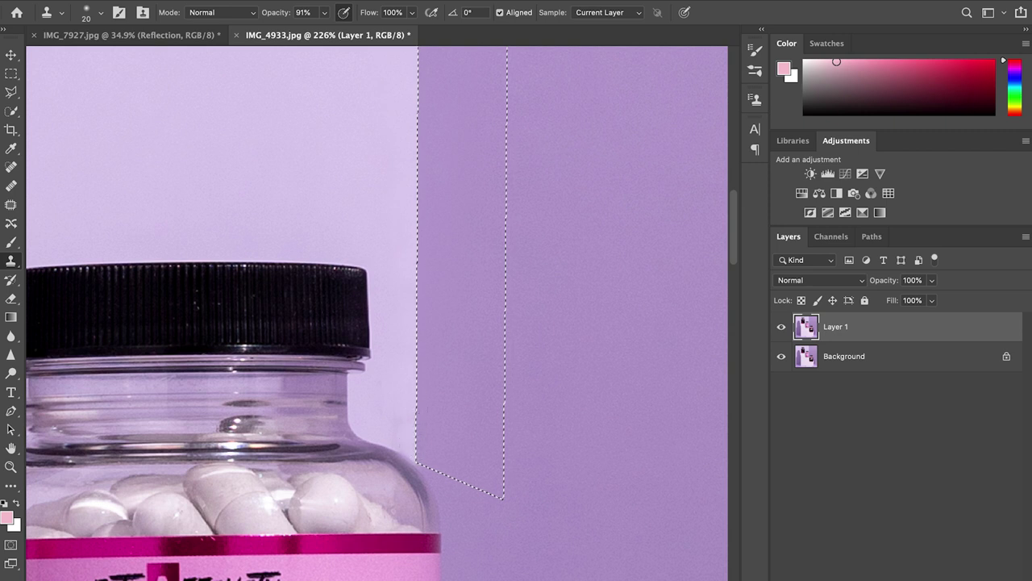
{"action": "scroll", "coordinate": [426, 403], "scroll_direction": "down", "scroll_amount": 3}
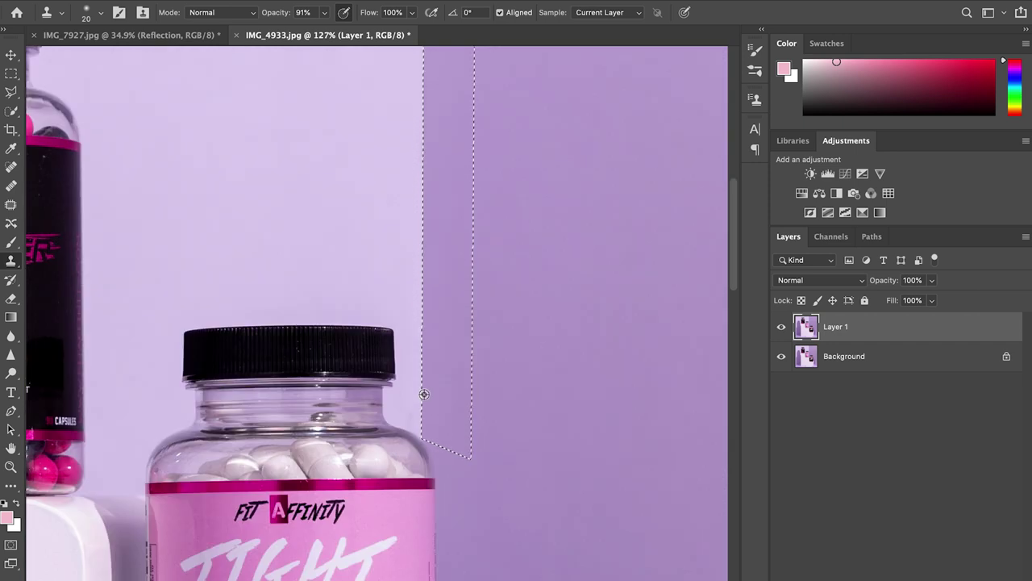
{"action": "scroll", "coordinate": [423, 394], "scroll_direction": "down", "scroll_amount": 2}
Step: Deselect the seam strip and toggle Layer 1 off and on to compare with the original
{"action": "key", "text": "m"}
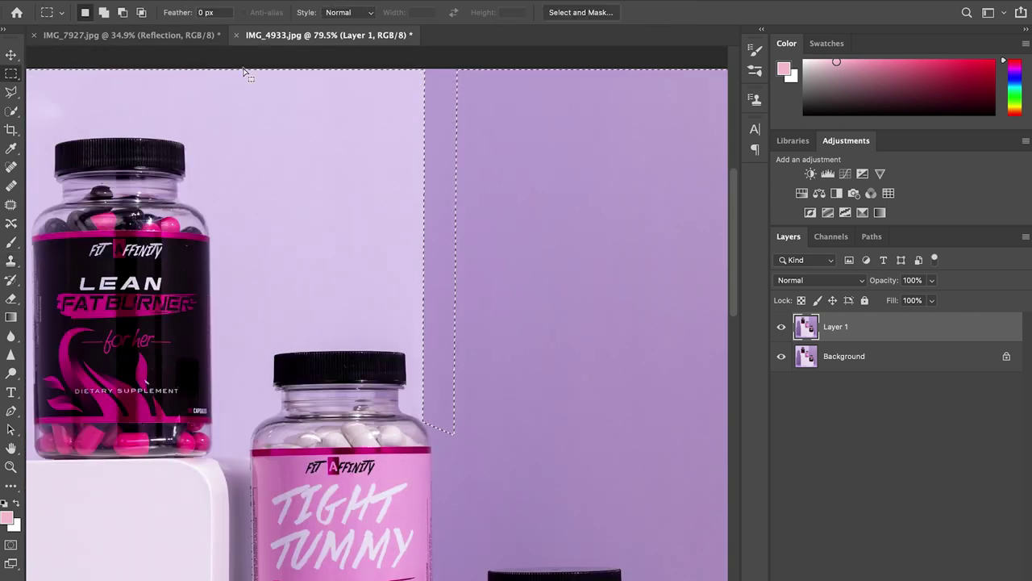
{"action": "left_click", "coordinate": [294, 61]}
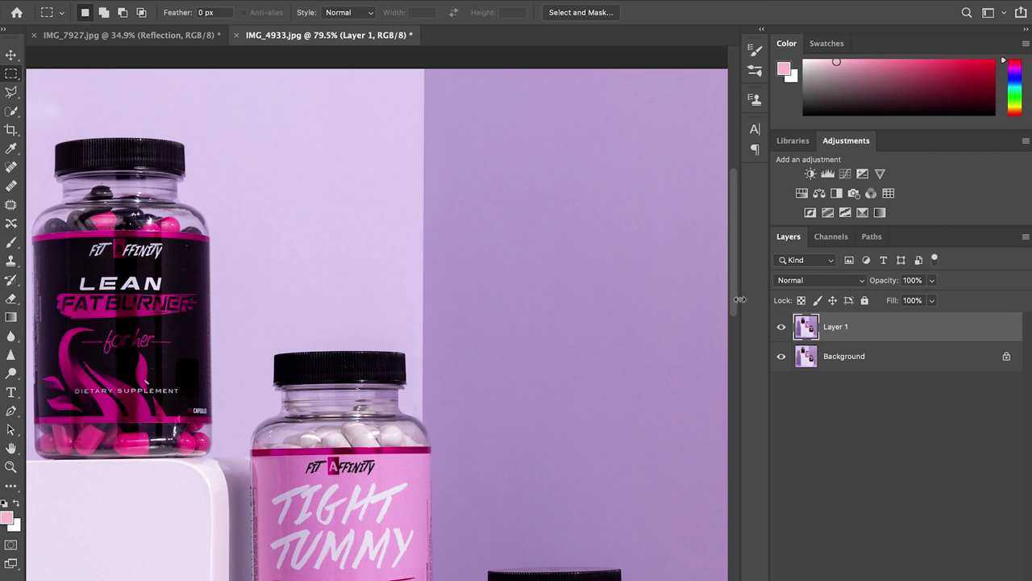
{"action": "left_click", "coordinate": [783, 329]}
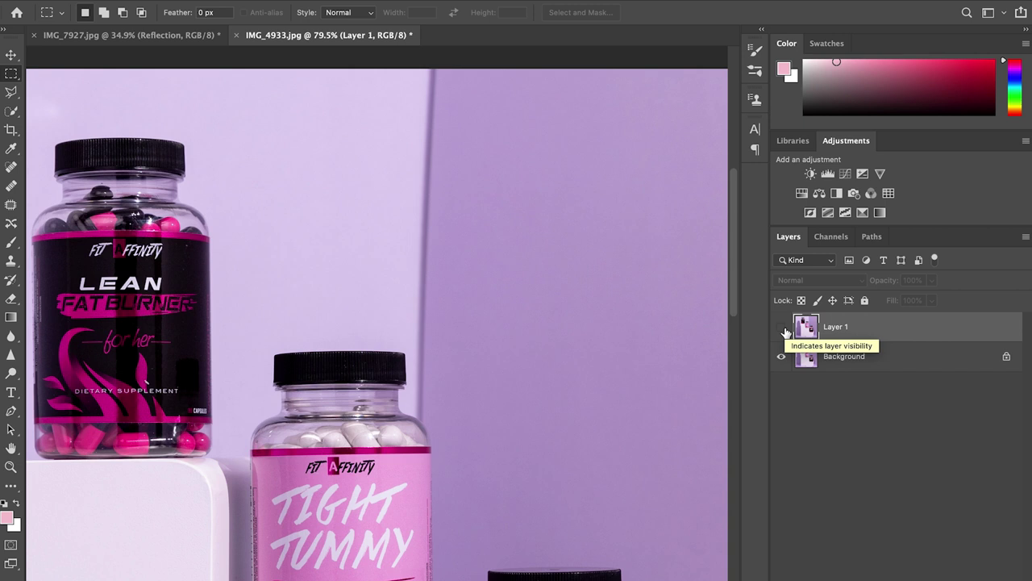
{"action": "left_click", "coordinate": [783, 329]}
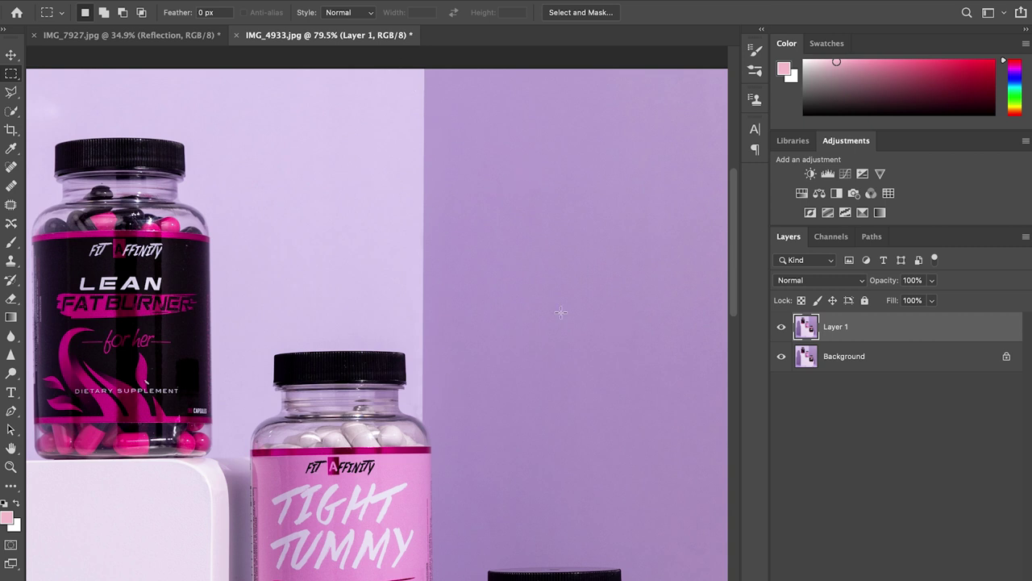
{"action": "scroll", "coordinate": [561, 312], "scroll_direction": "down", "scroll_amount": 4}
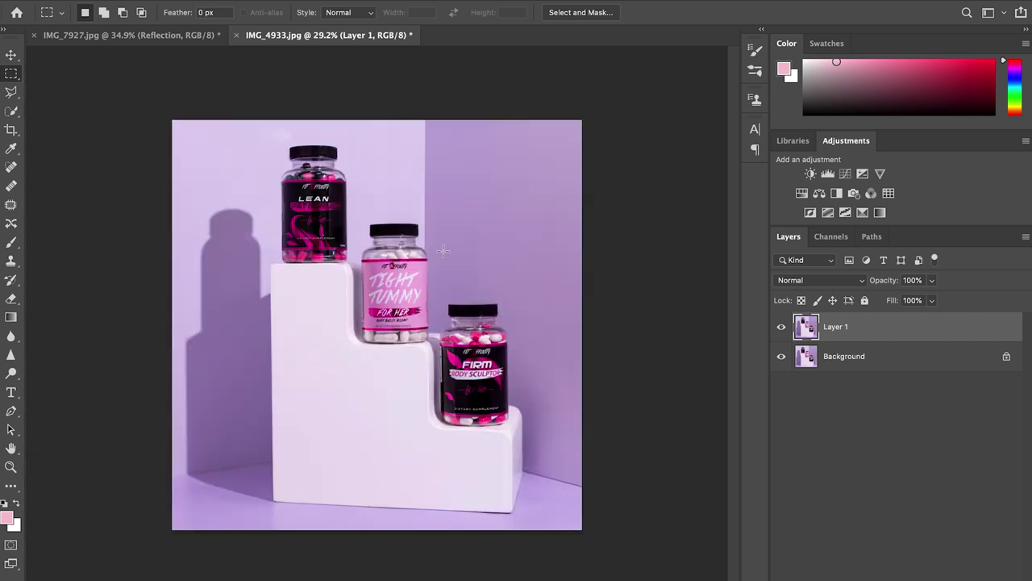
{"action": "scroll", "coordinate": [556, 503], "scroll_direction": "up", "scroll_amount": 4}
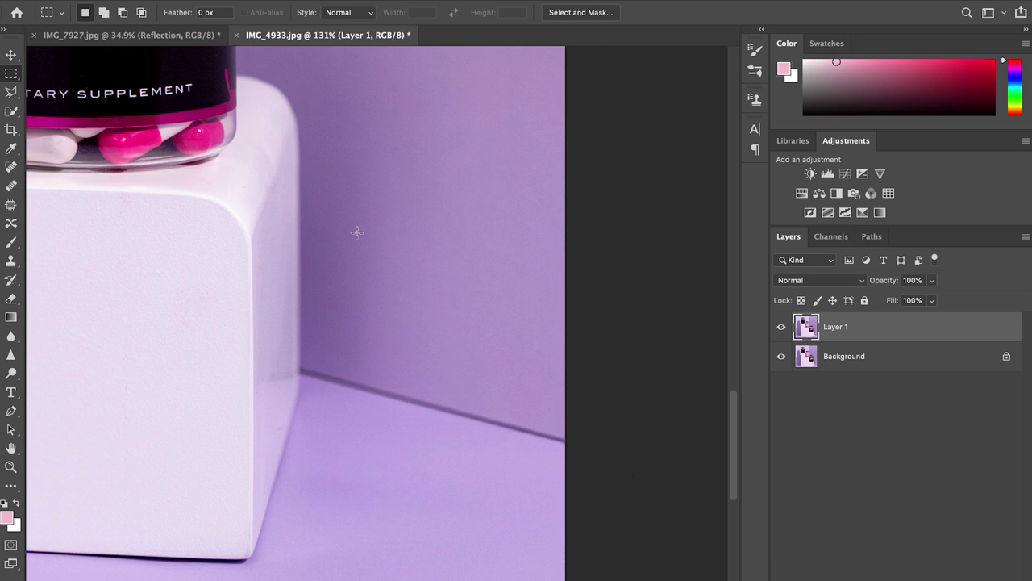
Step: Duplicate Layer 1 and outline a narrow strip along the diagonal wall-floor seam from the box corner
{"action": "key", "text": "ctrl+j"}
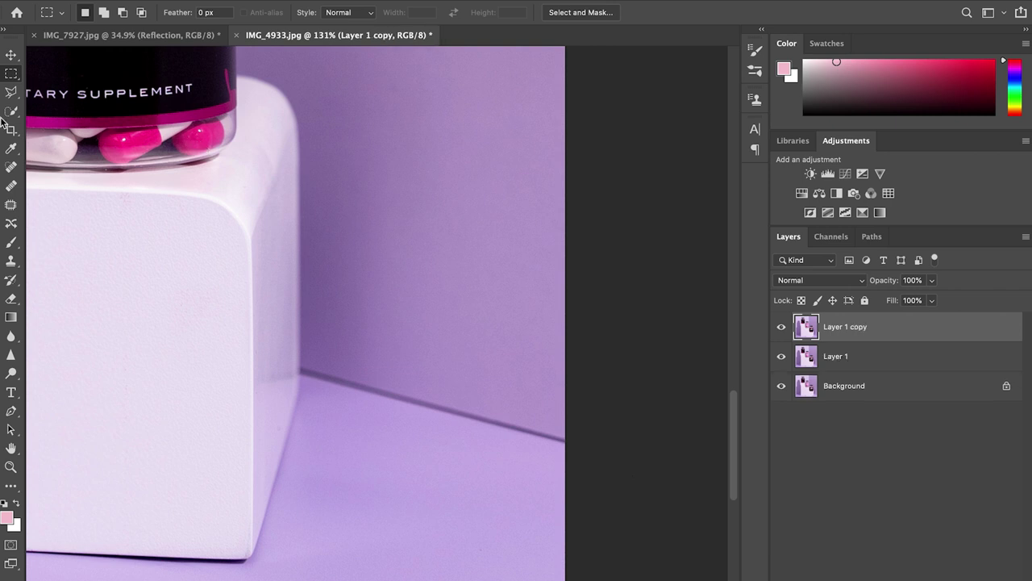
{"action": "left_click", "coordinate": [11, 92]}
{"action": "scroll", "coordinate": [392, 392], "scroll_direction": "up", "scroll_amount": 2}
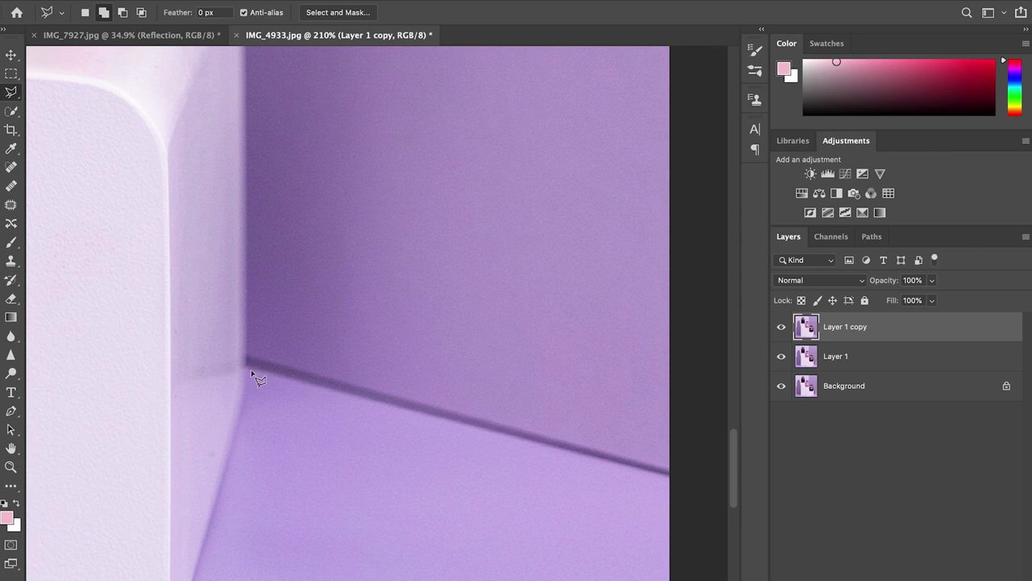
{"action": "left_click", "coordinate": [247, 367]}
{"action": "left_click", "coordinate": [669, 474]}
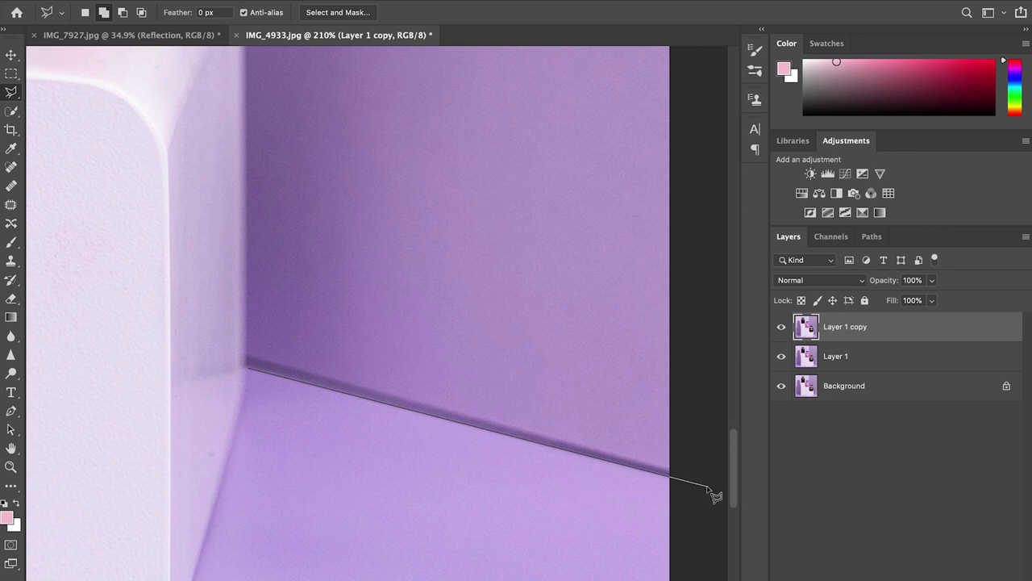
{"action": "left_click", "coordinate": [709, 485]}
{"action": "left_click", "coordinate": [705, 446]}
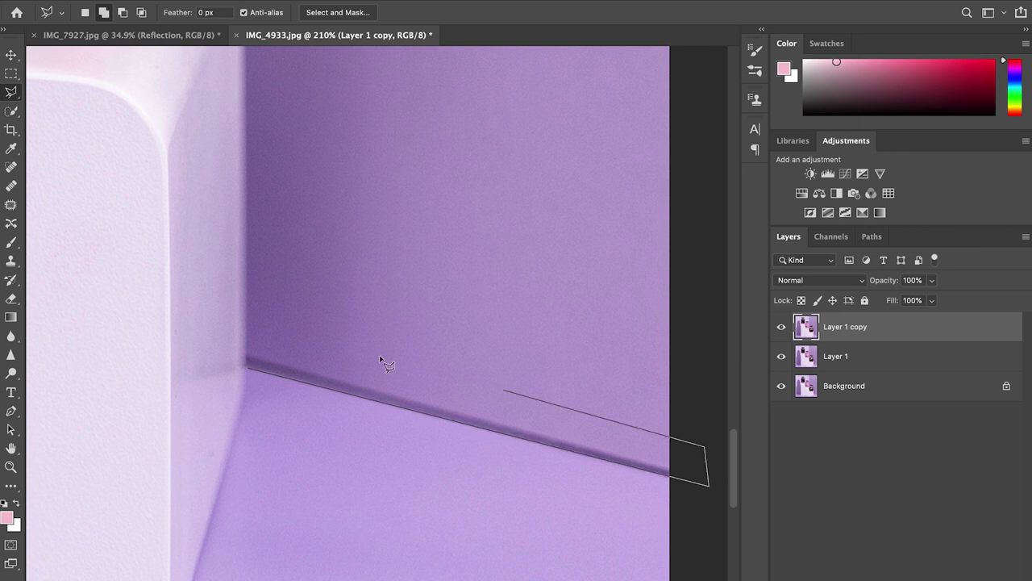
{"action": "left_click", "coordinate": [248, 339]}
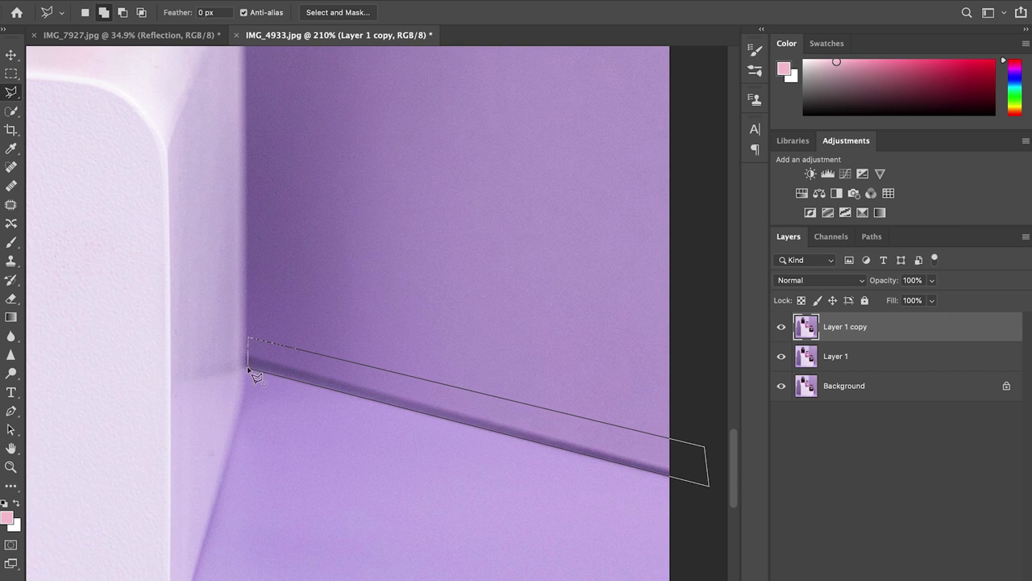
{"action": "left_click", "coordinate": [249, 368]}
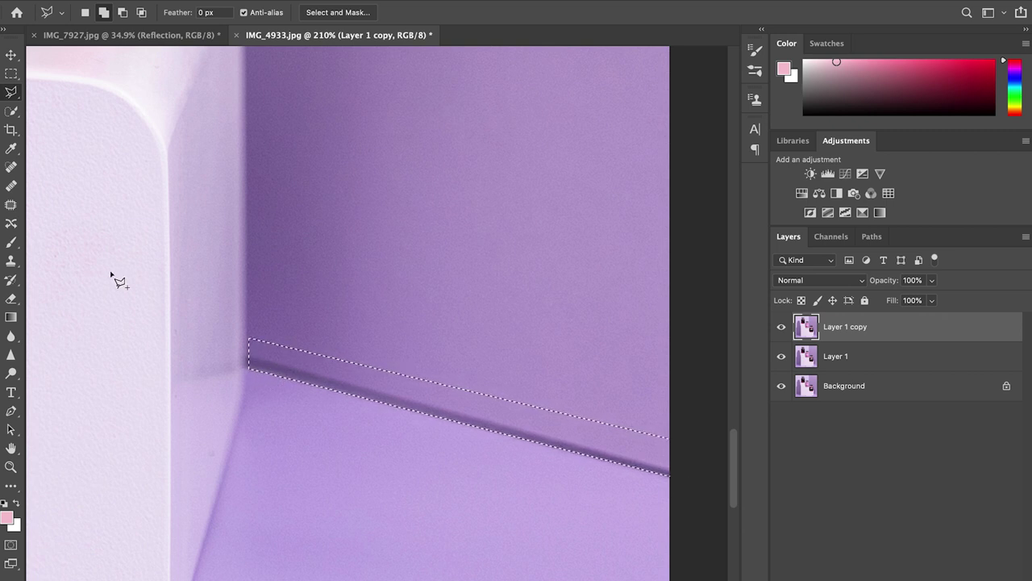
Step: Clone out the dark shadow line along the seam from the box corner rightward
{"action": "left_click", "coordinate": [11, 260]}
{"action": "left_click_drag", "start_coordinate": [258, 363], "coordinate": [318, 379]}
{"action": "mouse_move", "coordinate": [291, 335]}
{"action": "left_mouse_down"}
{"action": "mouse_move", "coordinate": [420, 366]}
{"action": "mouse_move", "coordinate": [438, 352]}
{"action": "mouse_move", "coordinate": [460, 387]}
{"action": "mouse_move", "coordinate": [605, 456]}
{"action": "mouse_move", "coordinate": [676, 473]}
{"action": "left_mouse_up"}
Step: Invert the seam strip selection with Select Inverse
{"action": "left_click", "coordinate": [11, 92]}
{"action": "right_click", "coordinate": [666, 330]}
{"action": "left_click", "coordinate": [696, 350]}
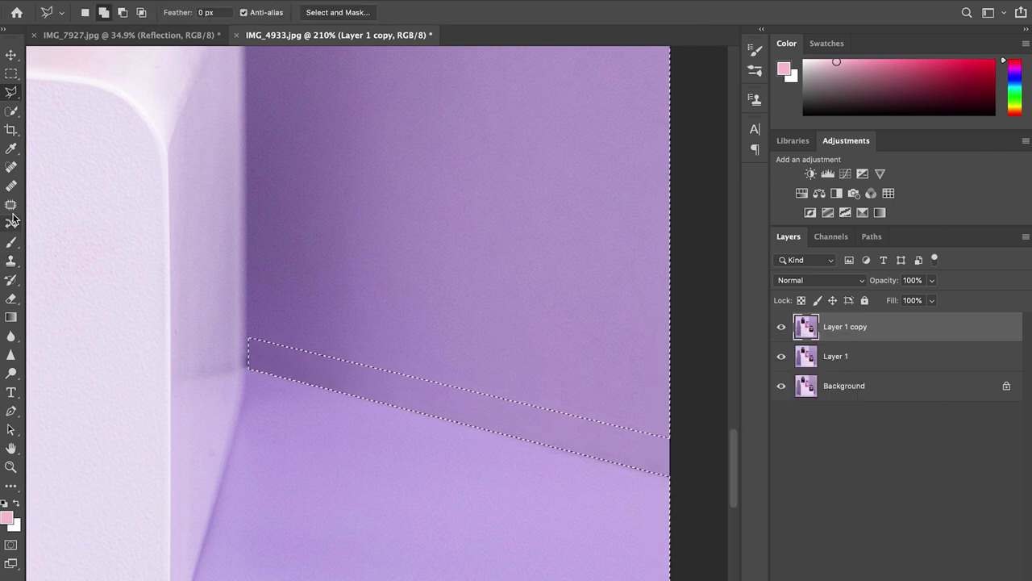
Step: Drop the selection with Ctrl+D and return to the Clone Stamp tool
{"action": "left_click", "coordinate": [12, 260]}
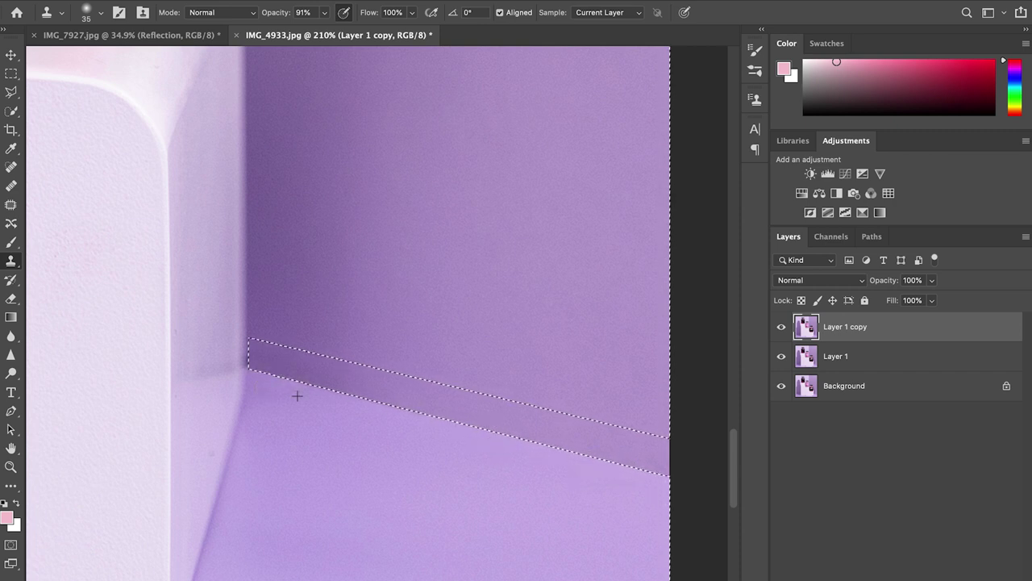
{"action": "key", "text": "ctrl+d"}
{"action": "key", "text": "m"}
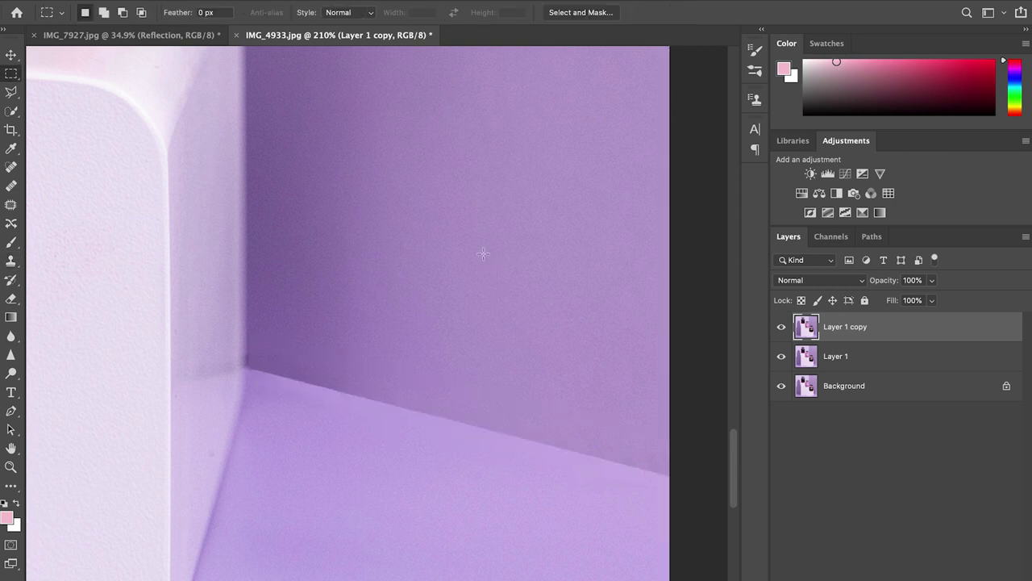
{"action": "key", "text": "s"}
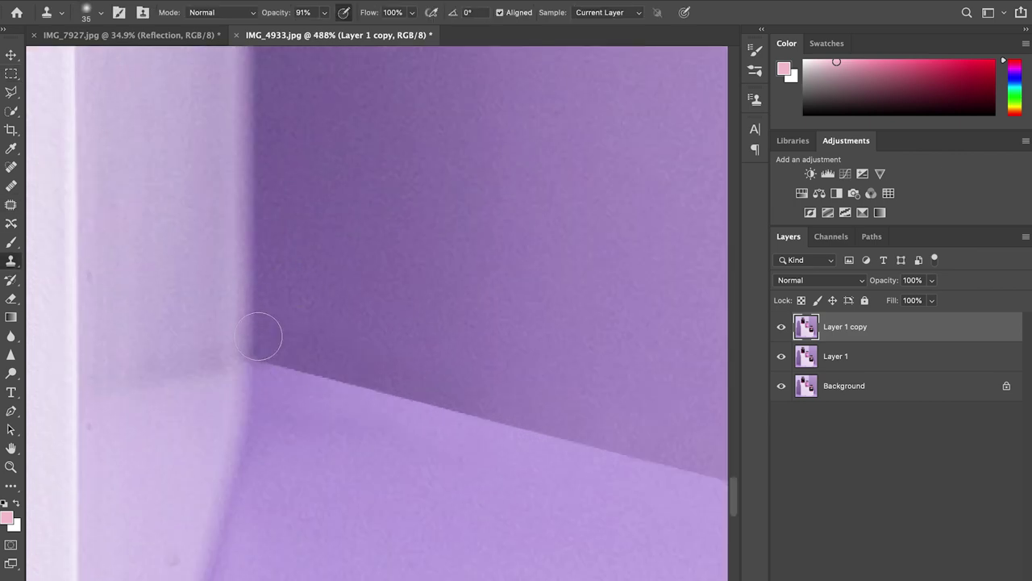